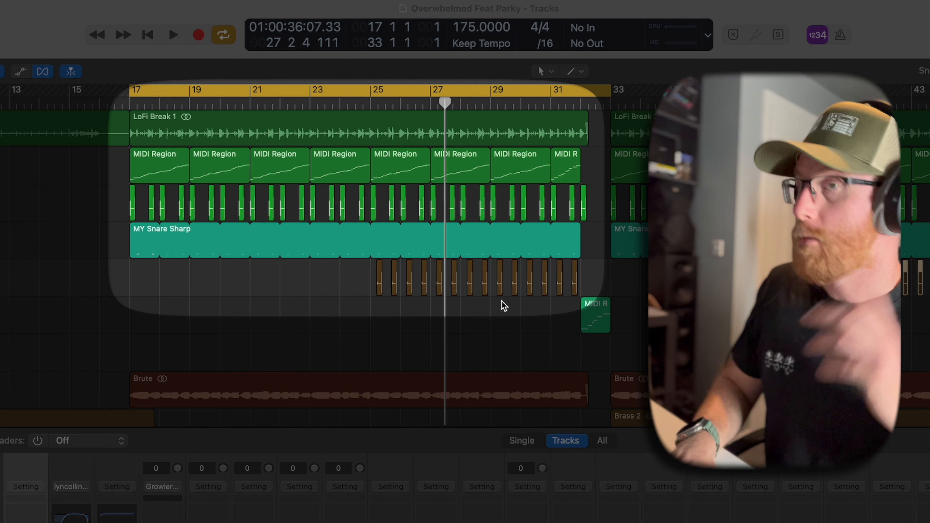
# Step: Play back the drum section within the cycle range of bars 17 to 33
pyautogui.press('space')
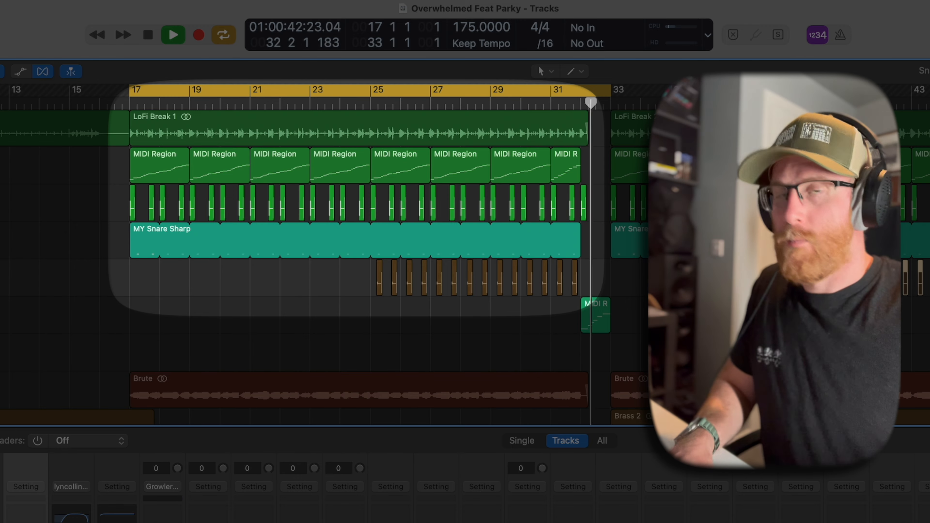
pyautogui.press('space')
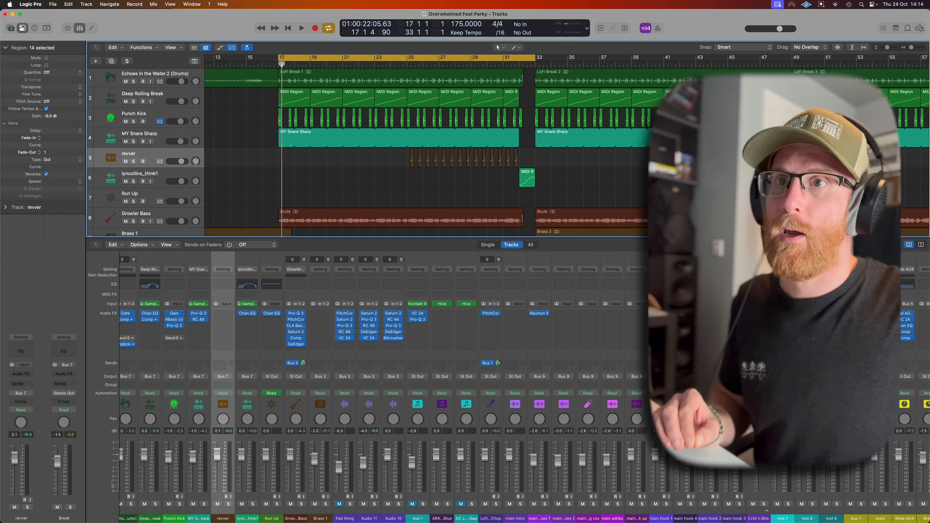
# Step: Solo the Break bus and play a loop from bar 23 to bar 27
pyautogui.hscroll(5, 868, 508)
pyautogui.click(850, 505)
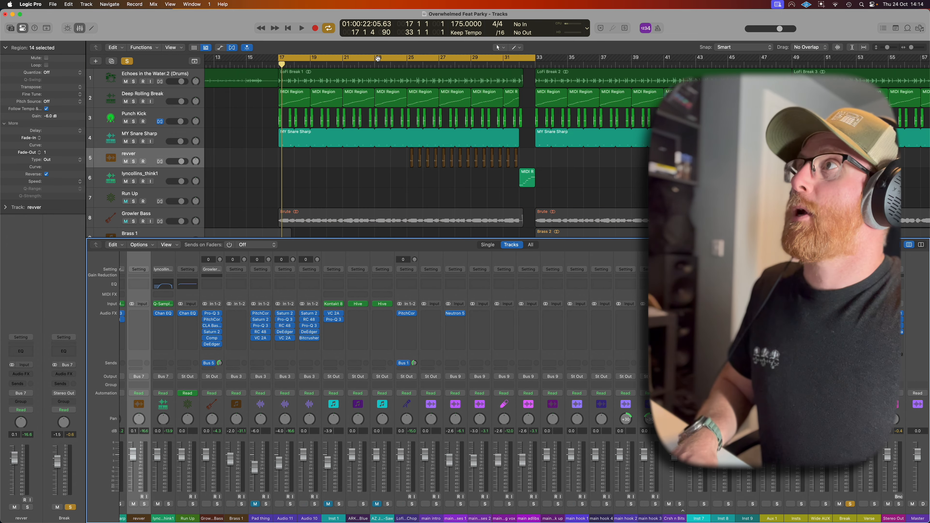
pyautogui.moveTo(378, 58); pyautogui.dragTo(436, 60)
pyautogui.press('space')
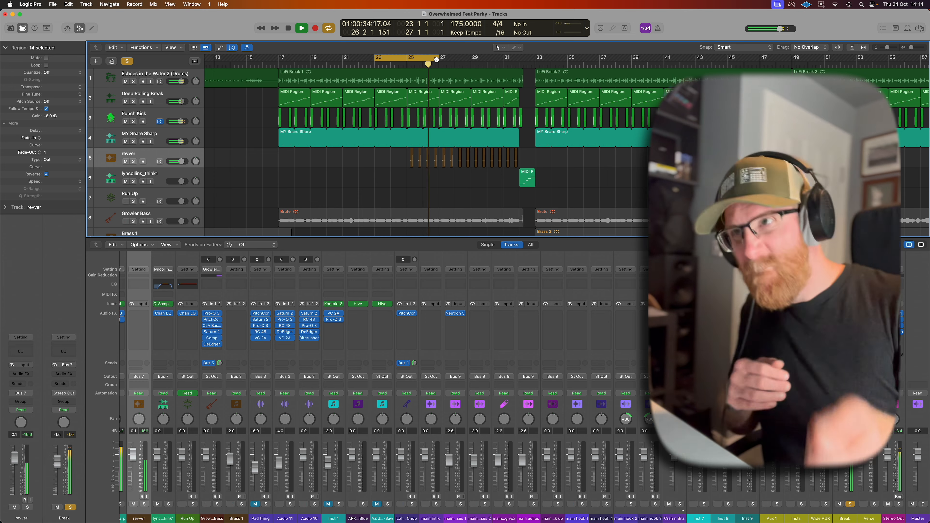
pyautogui.press('space')
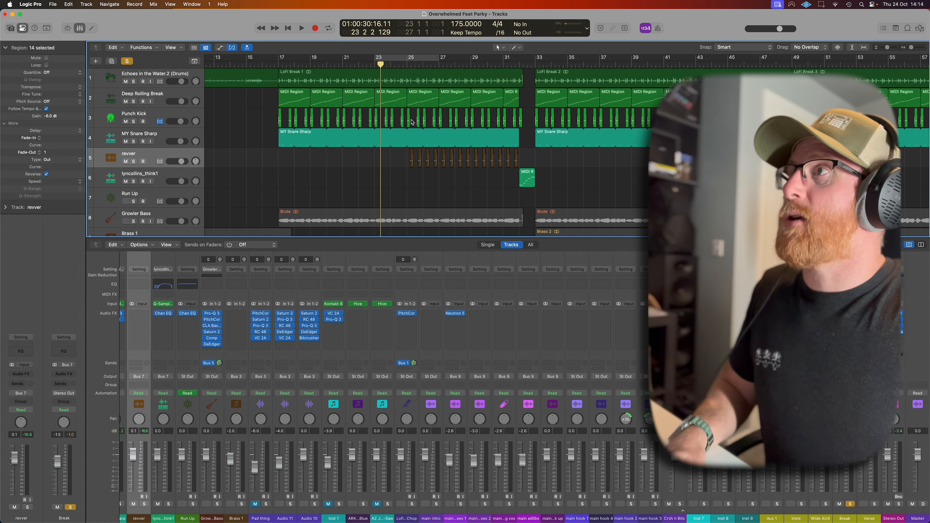
# Step: Set the cycle range from bar 25 to 25 4 around the first two reversed hits on the revver track
pyautogui.scroll(5, 417, 154)
pyautogui.hscroll(10, 417, 153)
pyautogui.hscroll(-10, 420, 154)
pyautogui.scroll(-2, 421, 154)
pyautogui.hscroll(5, 421, 155)
pyautogui.hscroll(-5, 419, 155)
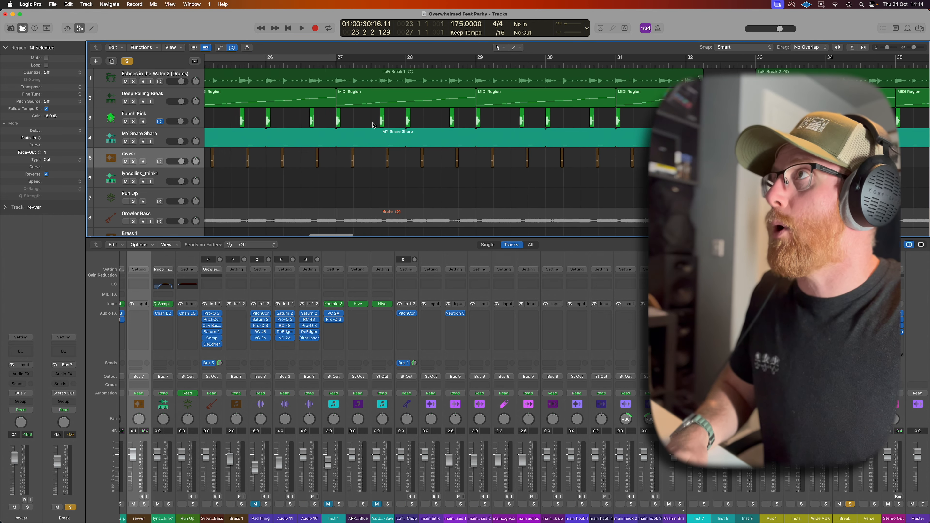
pyautogui.moveTo(276, 64); pyautogui.dragTo(334, 63)
pyautogui.click(507, 65)
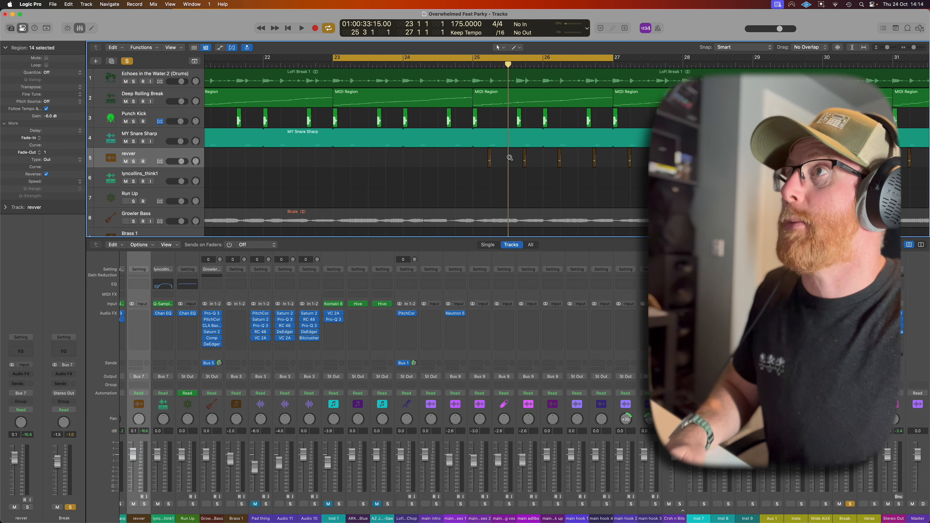
pyautogui.scroll(10, 510, 157)
pyautogui.scroll(3, 510, 158)
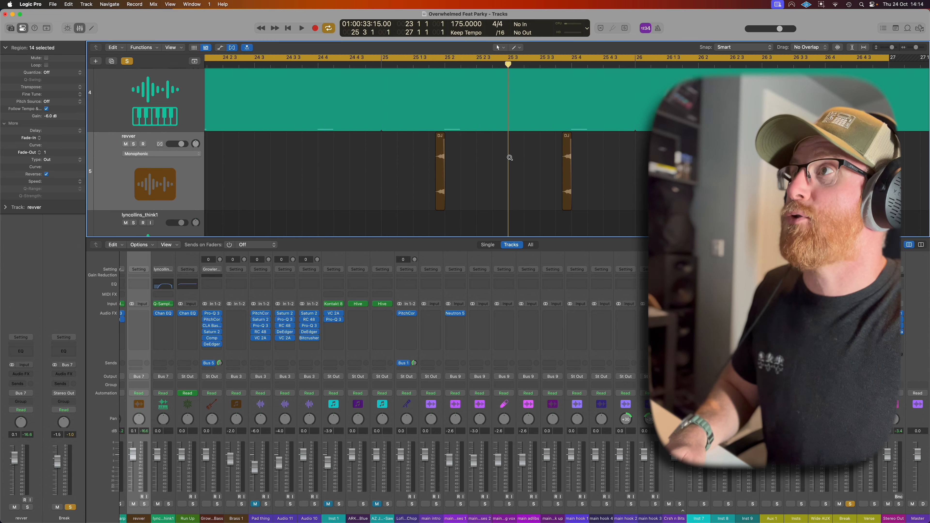
pyautogui.click(431, 59)
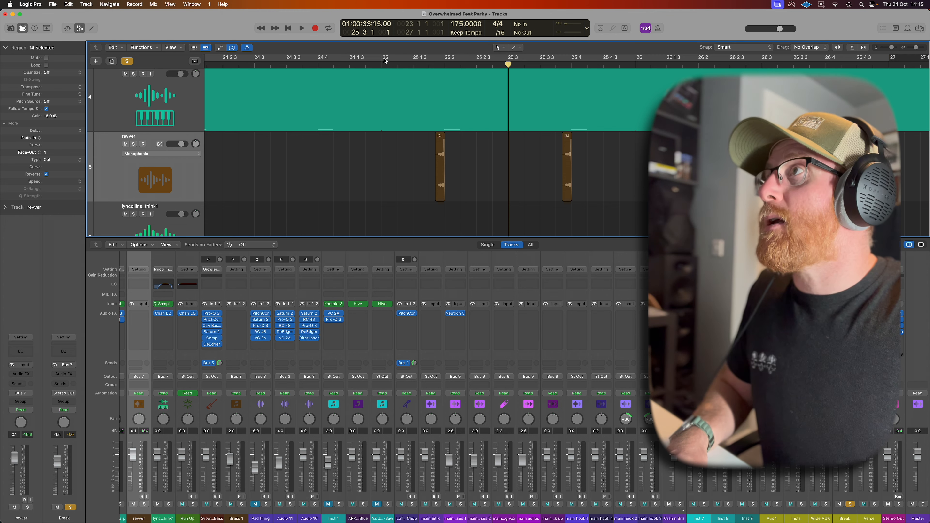
pyautogui.moveTo(385, 61); pyautogui.dragTo(571, 61)
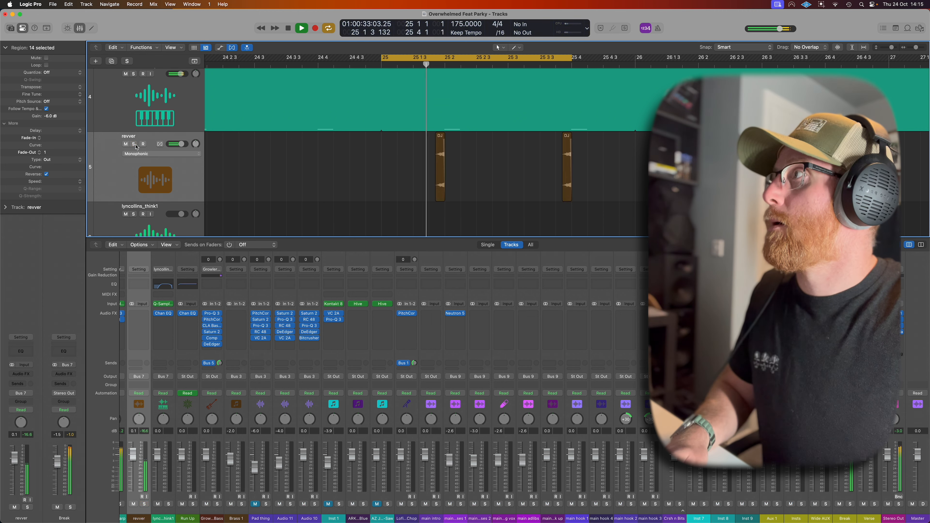
# Step: Play the looped reversed hits with the revver track, the MY Snare Sharp track and the Break bus soloed
pyautogui.keyDown('alt'); pyautogui.click(134, 144); pyautogui.keyUp('alt')
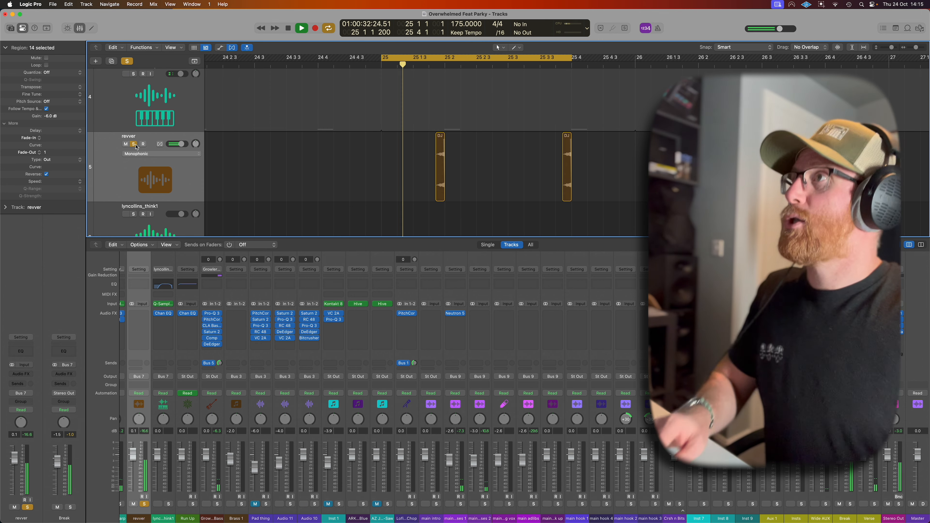
pyautogui.click(133, 74)
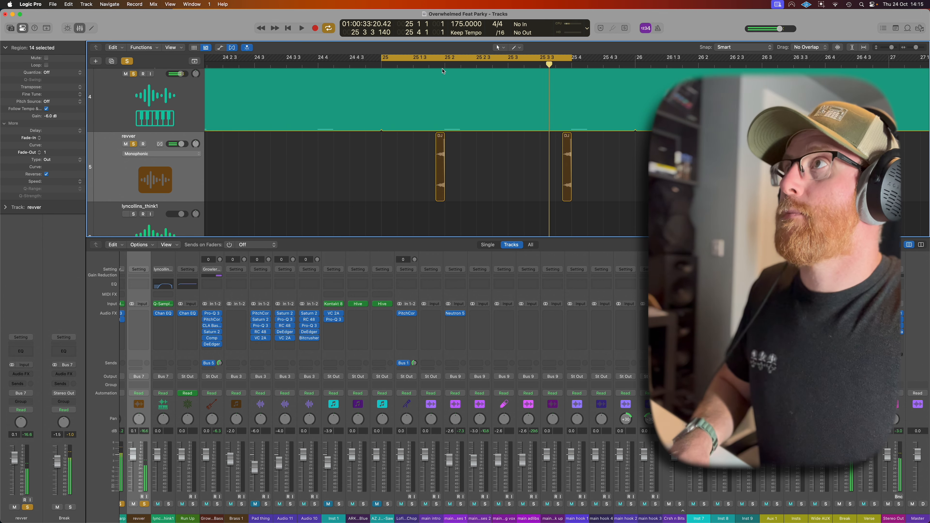
pyautogui.keyDown('ctrl'); pyautogui.keyDown('alt'); pyautogui.click(451, 137); pyautogui.keyUp('alt'); pyautogui.keyUp('ctrl')
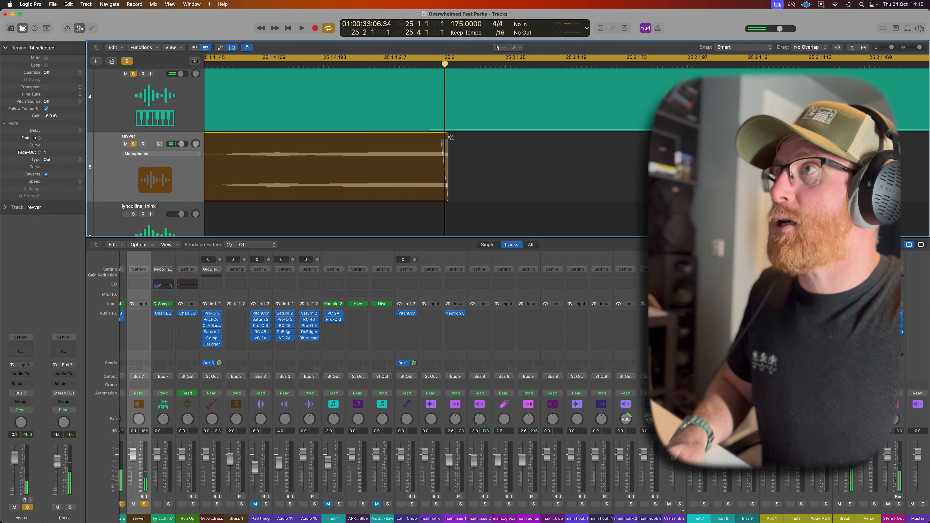
pyautogui.press('space')
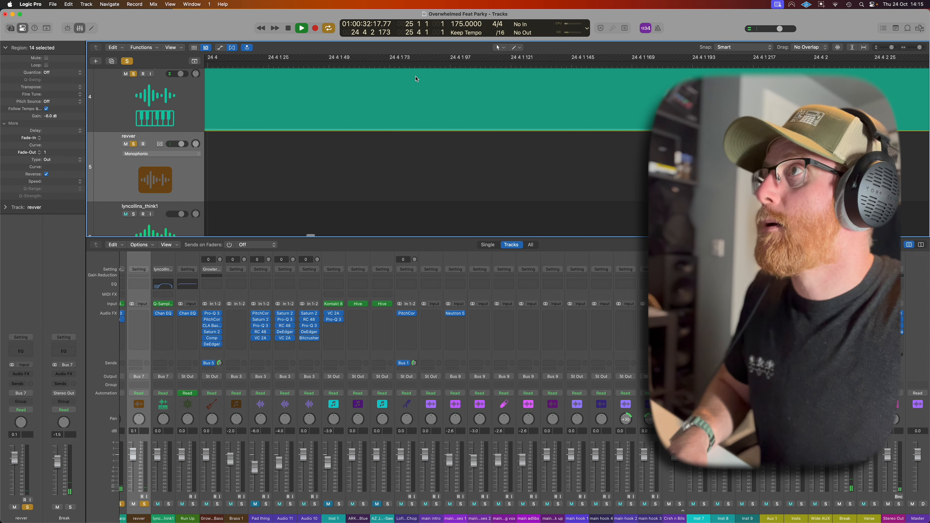
pyautogui.keyDown('ctrl'); pyautogui.keyDown('alt'); pyautogui.click(448, 160); pyautogui.keyUp('alt'); pyautogui.keyUp('ctrl')
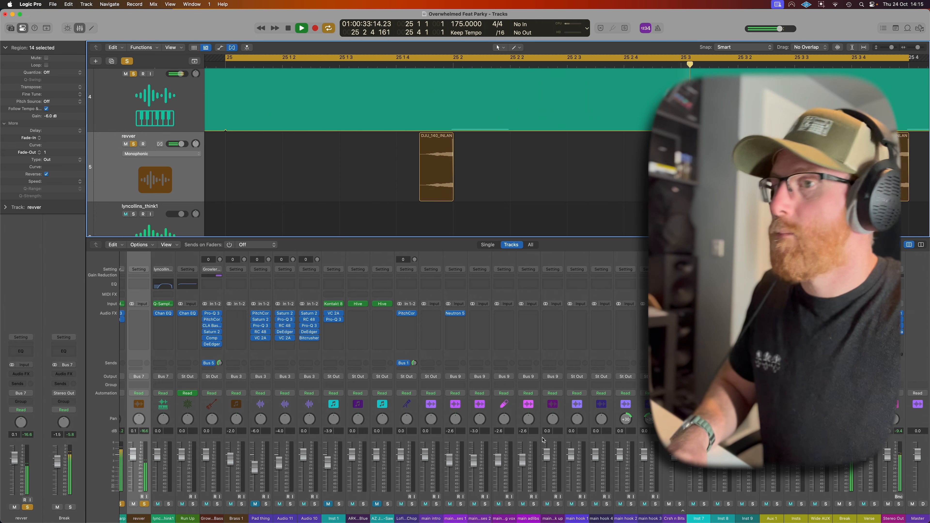
pyautogui.click(850, 505)
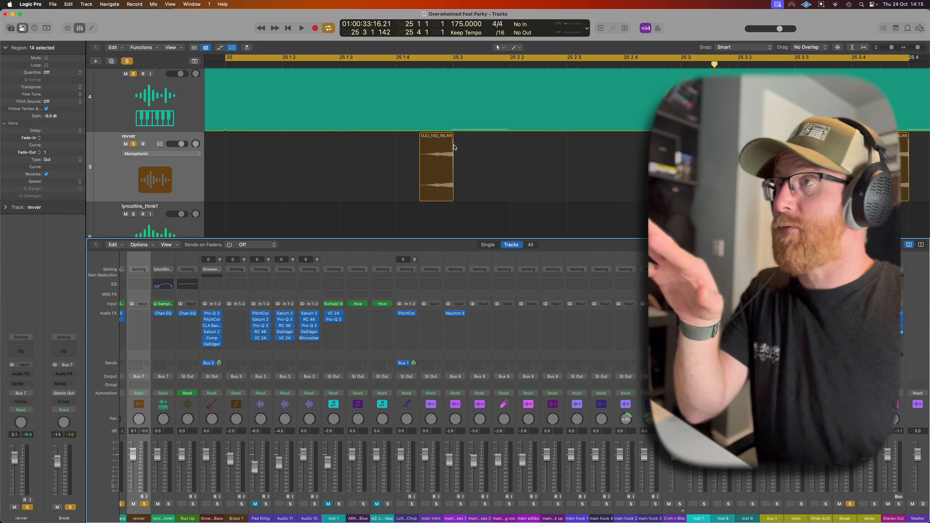
# Step: Examine where the first reversed hit on the revver track ends relative to beat 25 2
pyautogui.click(453, 68)
pyautogui.press('super+Right')
pyautogui.press('super+Right')
pyautogui.press('super+Right')
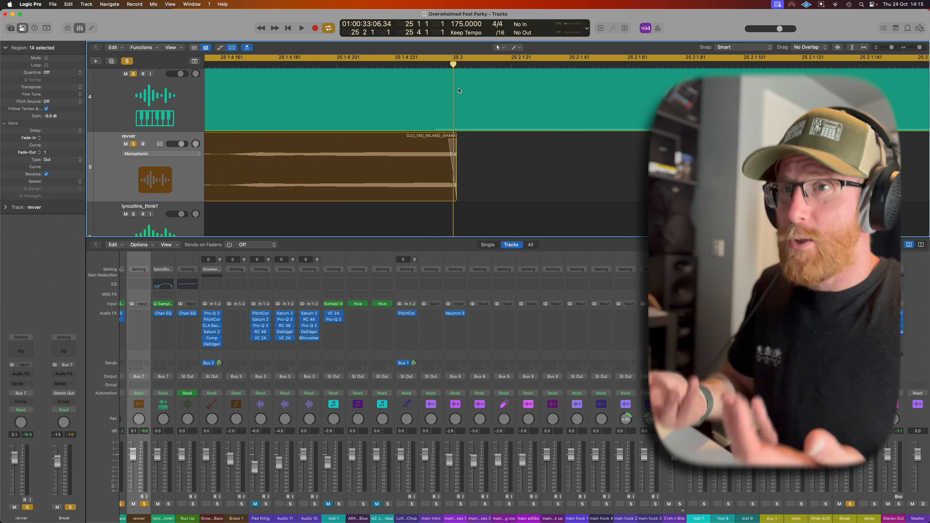
pyautogui.press('super+Left')
pyautogui.press('super+Left')
pyautogui.press('super+Left')
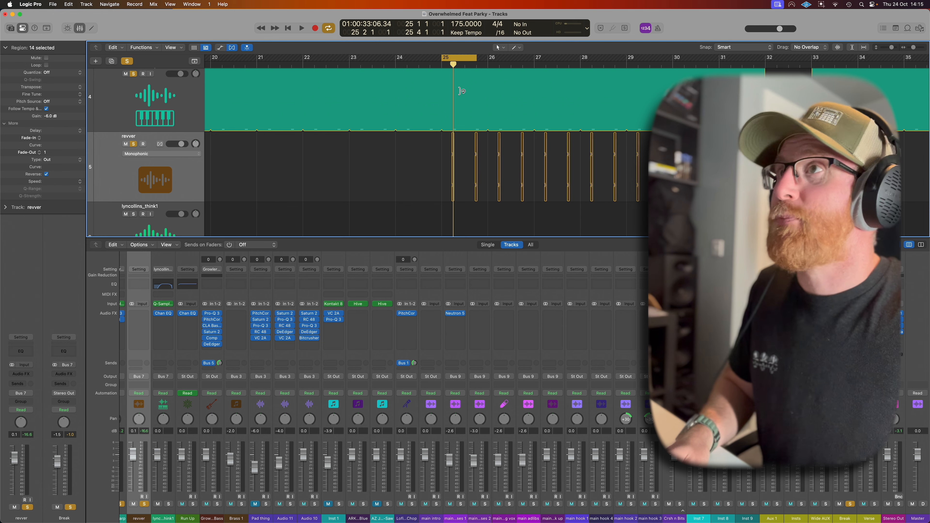
# Step: Set the cycle range to bars 17 to 32 and bring the drum tracks back into full view
pyautogui.click(462, 59)
pyautogui.press('super+Left')
pyautogui.press('super+Left')
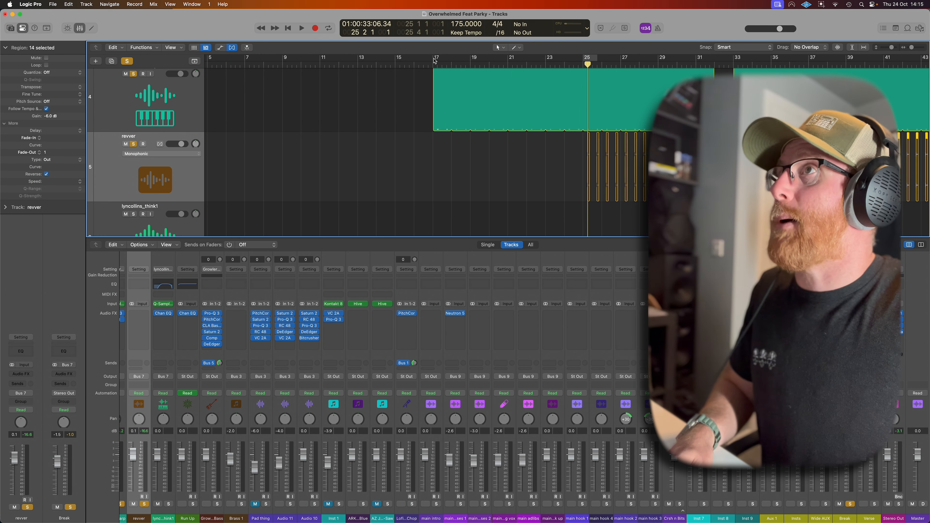
pyautogui.moveTo(435, 61); pyautogui.dragTo(704, 66)
pyautogui.scroll(3, 612, 130)
pyautogui.press('super+Up')
pyautogui.press('super+Up')
pyautogui.press('super+Up')
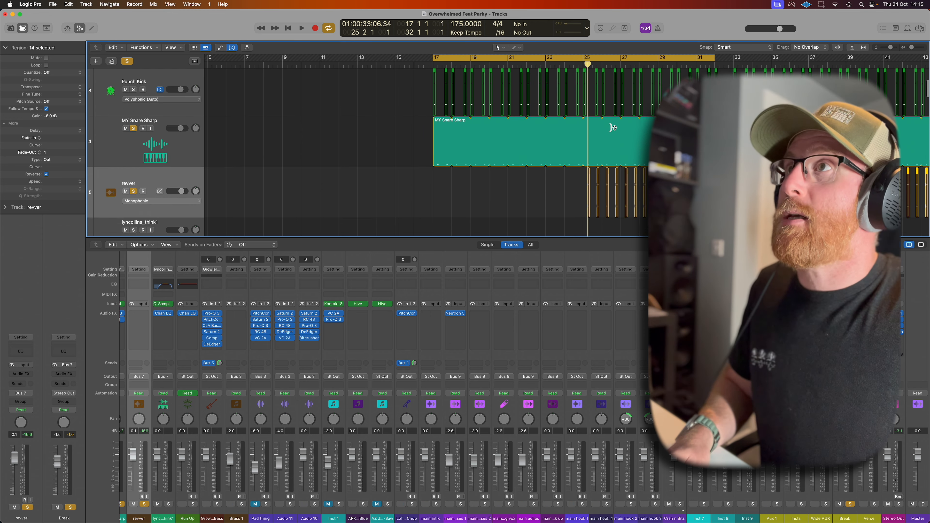
pyautogui.hscroll(4, 612, 130)
pyautogui.hscroll(2, 612, 130)
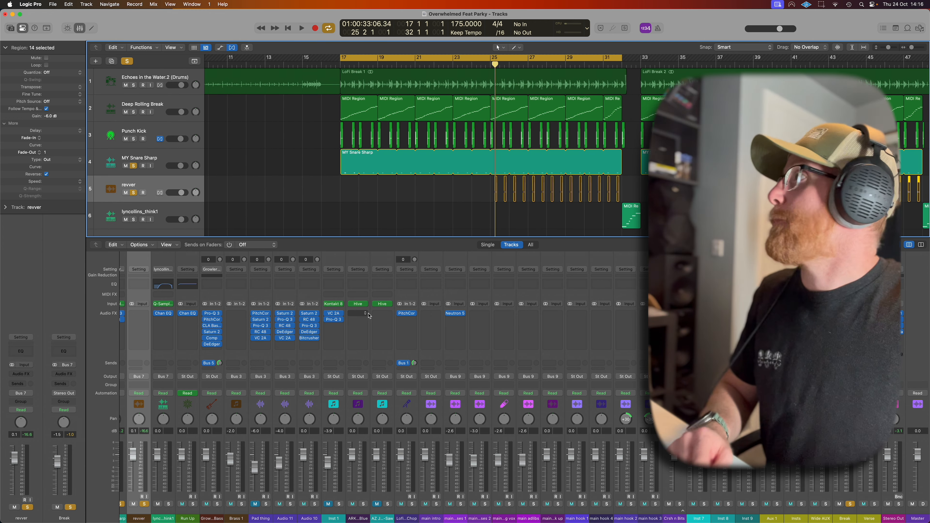
# Step: Open Snapback on the Echoes in the Water.2 (Drums) track and compare playback with the Snapback layer off and on
pyautogui.click(176, 80)
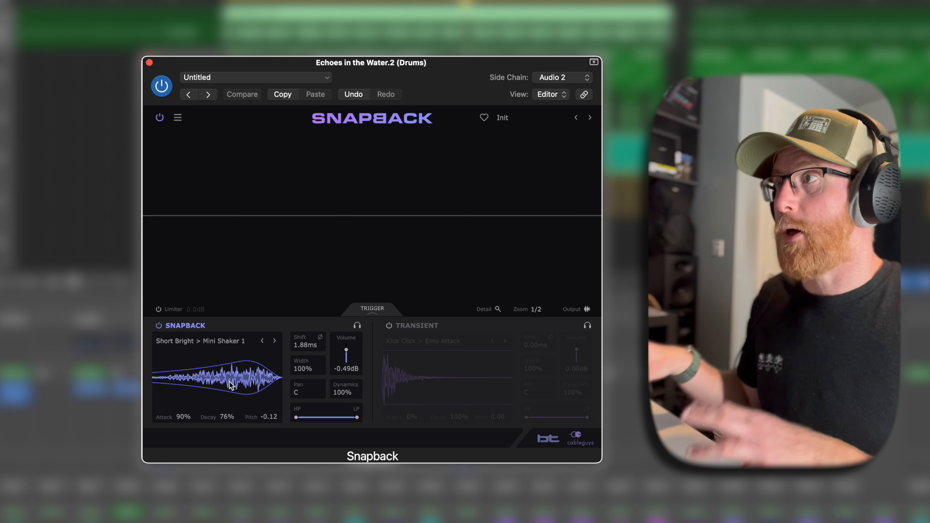
pyautogui.click(159, 326)
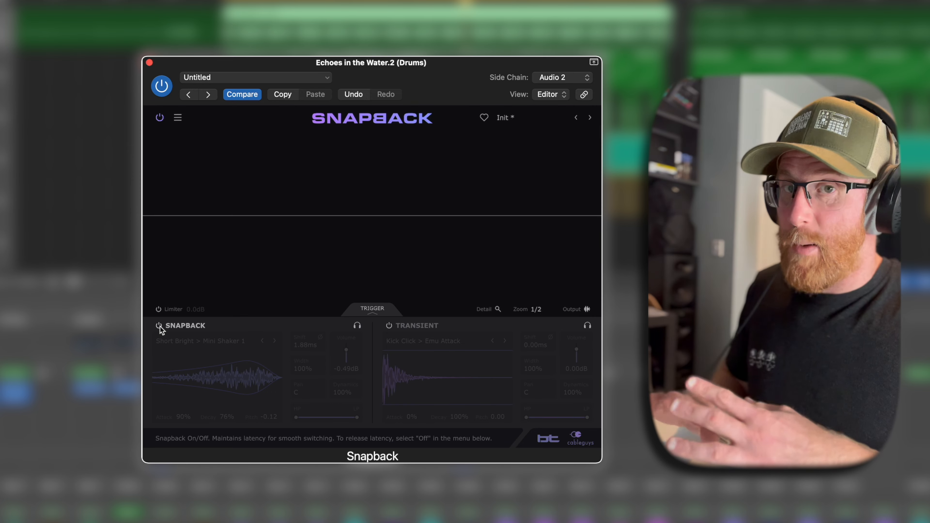
pyautogui.press('space')
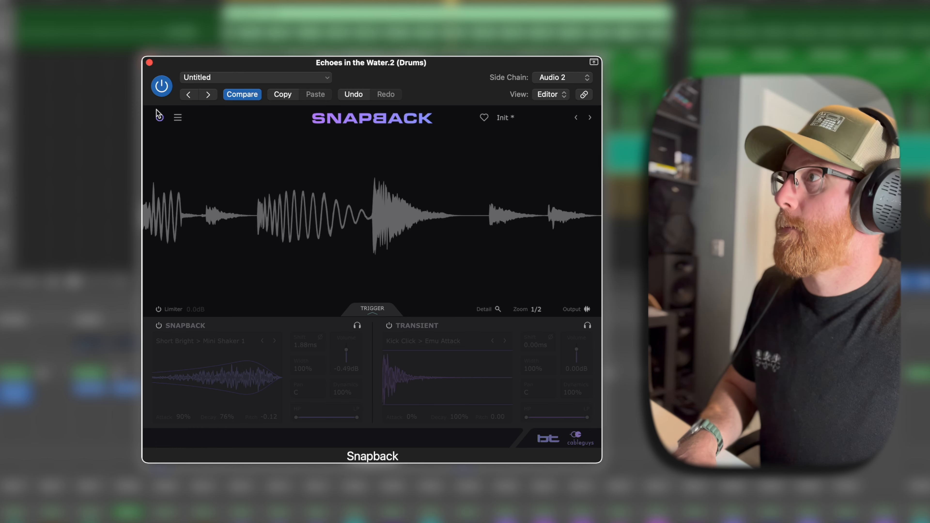
pyautogui.click(158, 325)
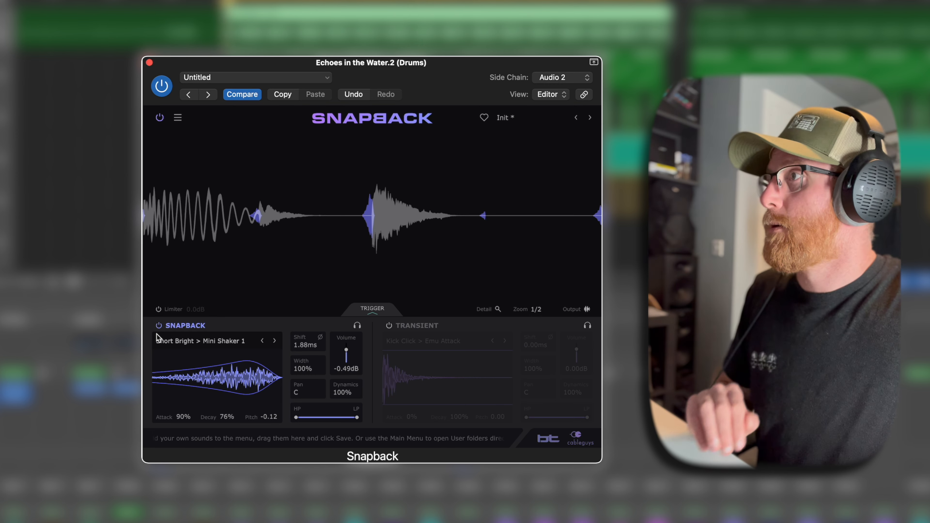
# Step: Compare the drums with the Snapback layer off and on at 6.00 dB, and lower its volume to -0.80 dB
pyautogui.moveTo(346, 350); pyautogui.dragTo(346, 344)
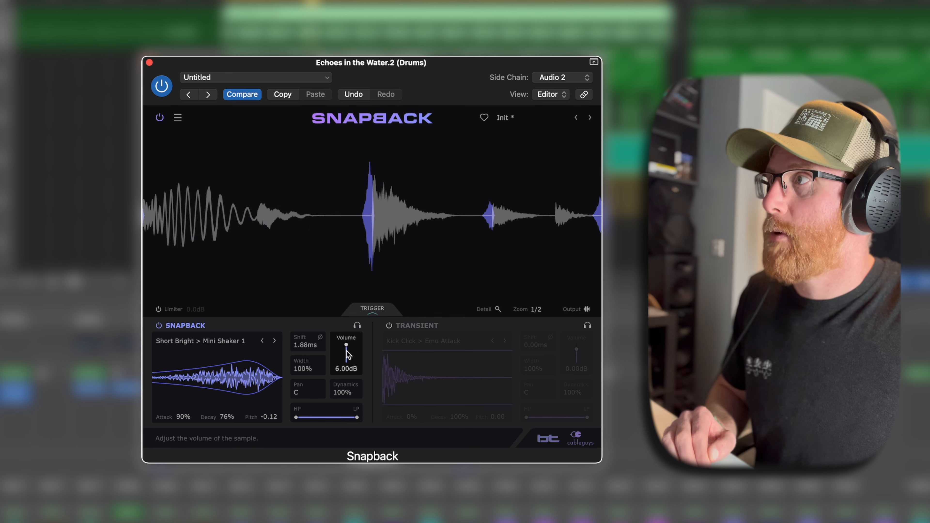
pyautogui.click(159, 325)
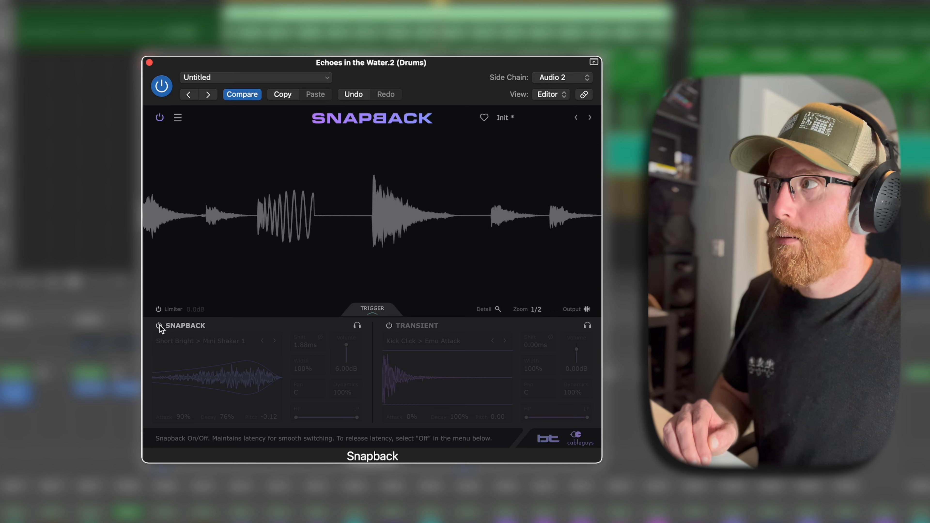
pyautogui.click(160, 325)
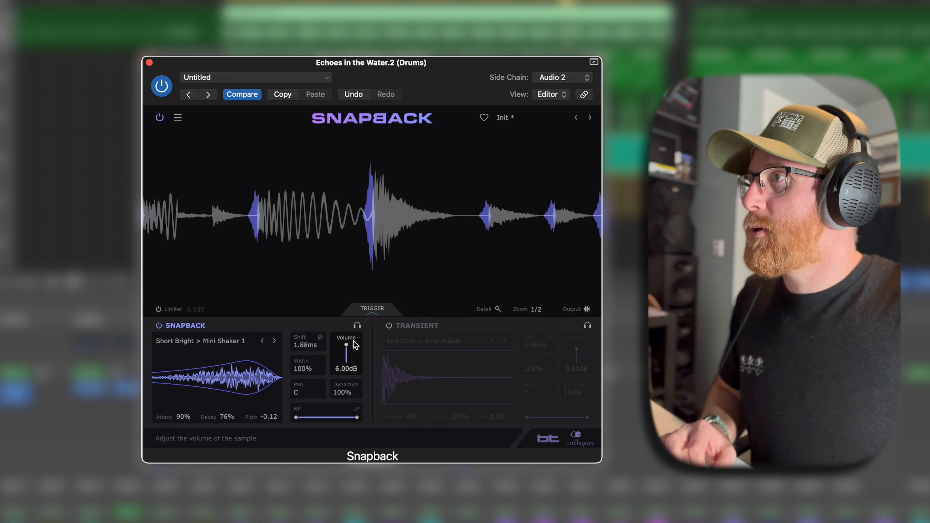
pyautogui.moveTo(346, 345); pyautogui.dragTo(345, 384)
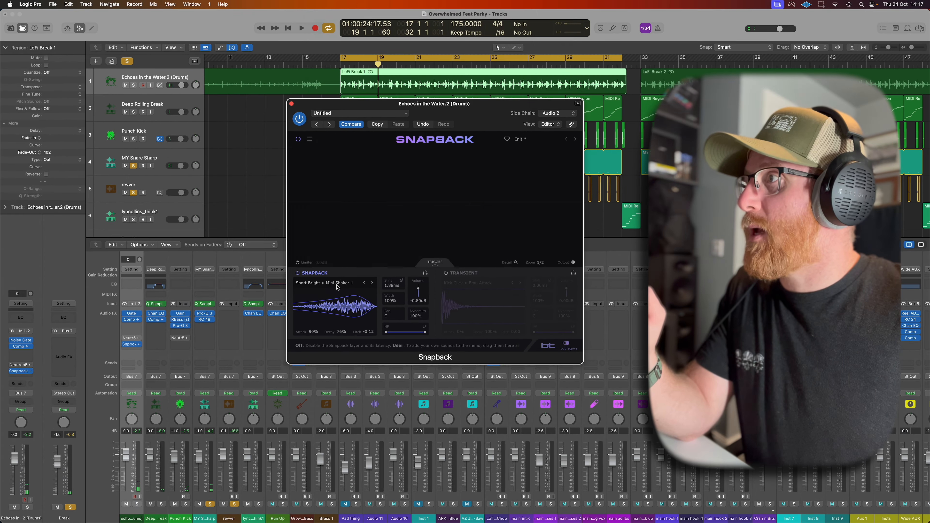
# Step: Change the Snapback layer's sample to Shooper from the Texture Scrape group and play the drum loop
pyautogui.click(219, 344)
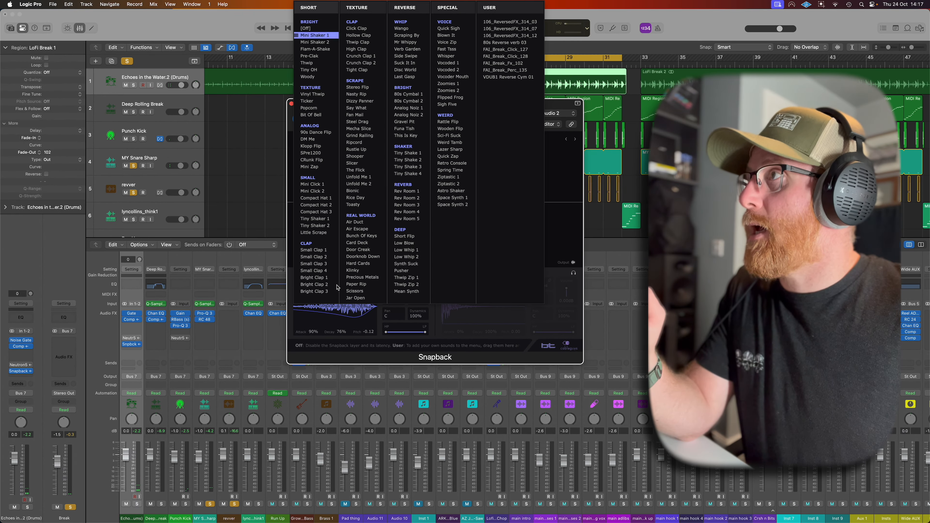
pyautogui.click(355, 156)
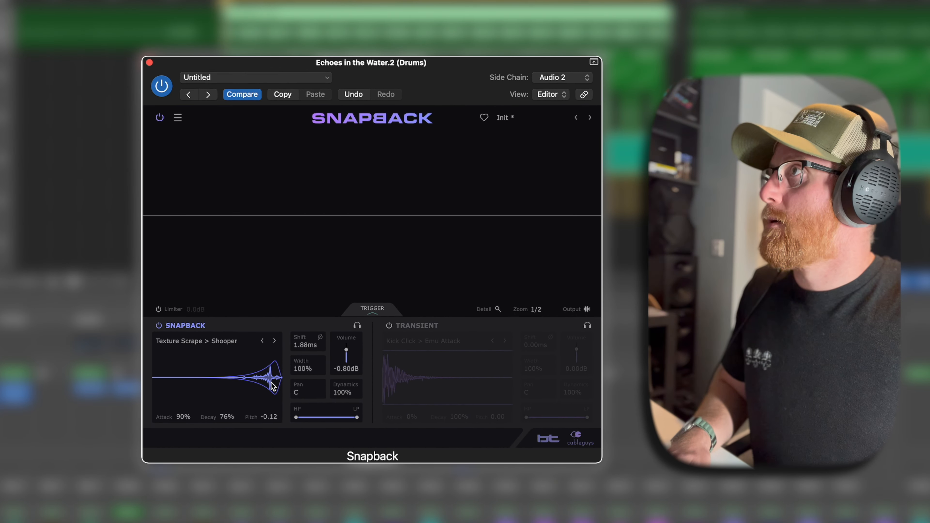
pyautogui.press('space')
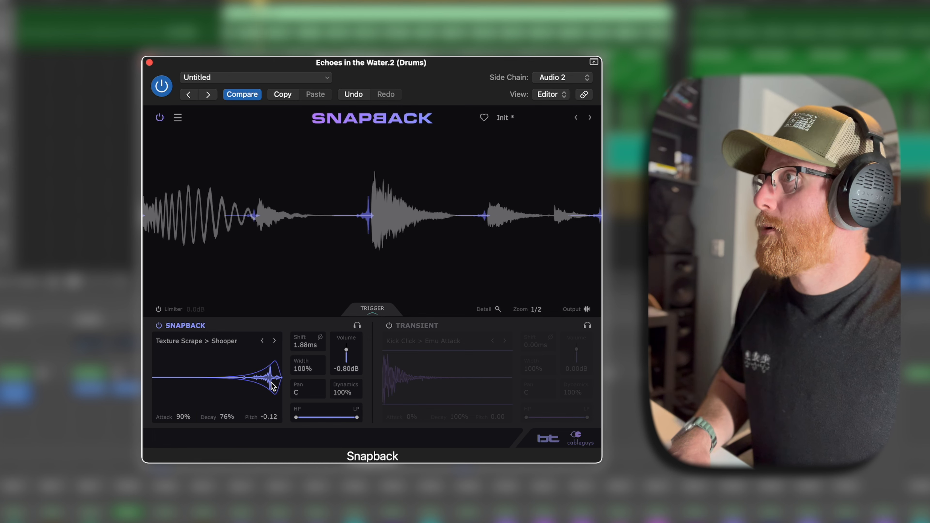
# Step: Set the Snapback layer's volume to 6.00 dB and compare the drums with the layer off and on
pyautogui.moveTo(346, 351); pyautogui.dragTo(347, 350)
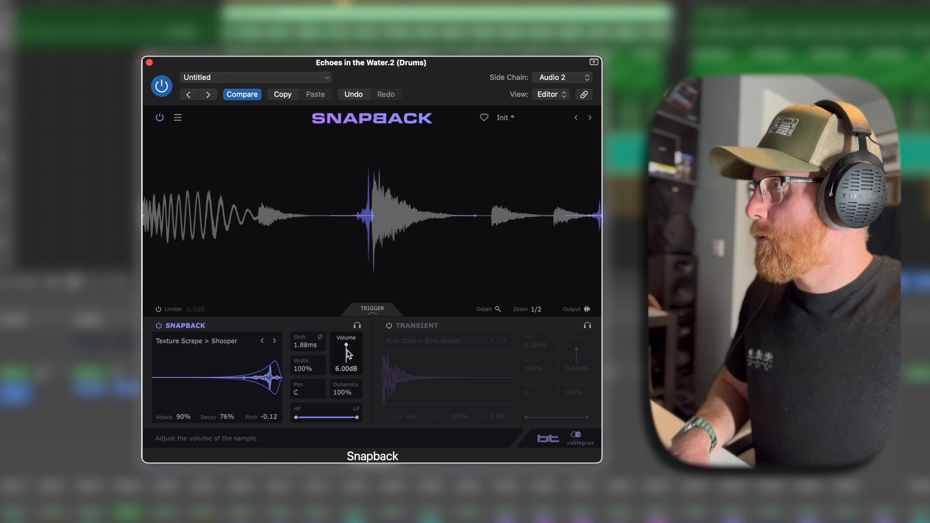
pyautogui.click(158, 326)
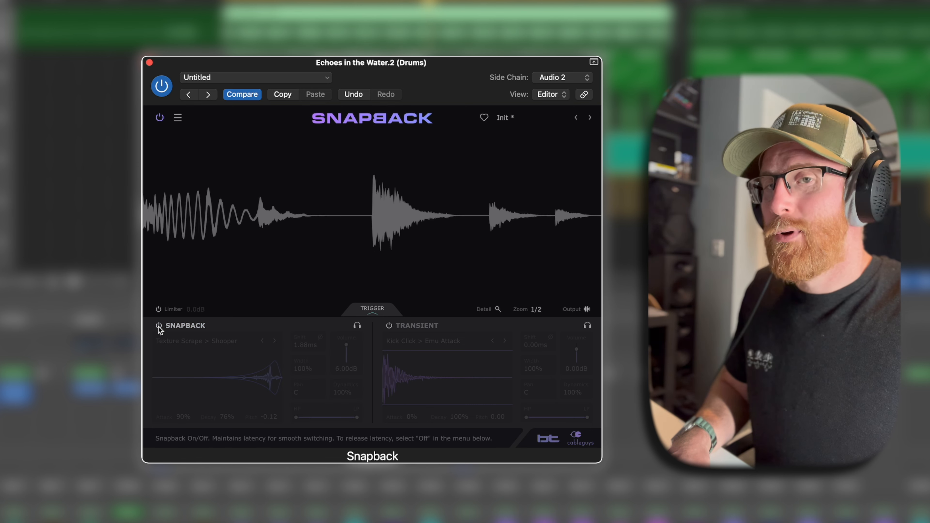
pyautogui.click(158, 326)
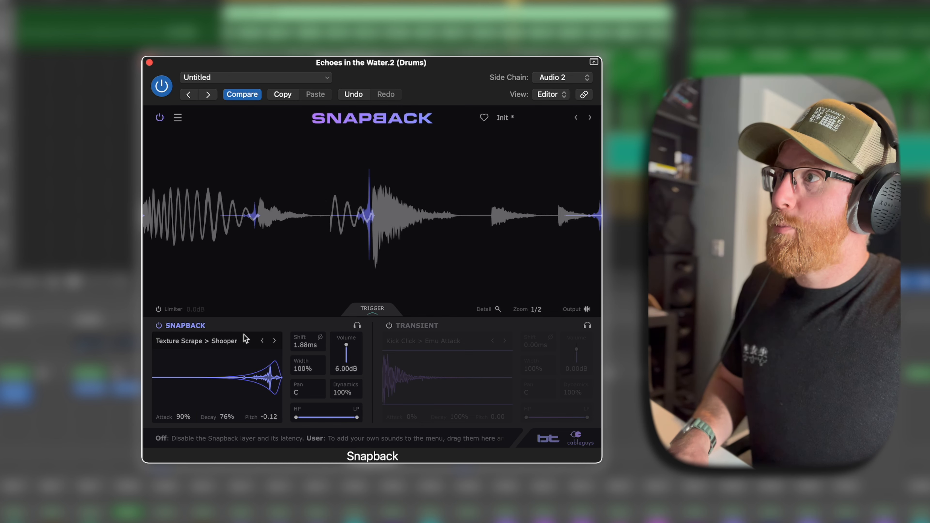
# Step: Set the Snapback layer's shift to 4.00 ms and inspect the combined output waveform, restoring the layered display
pyautogui.moveTo(296, 347); pyautogui.dragTo(295, 338)
pyautogui.doubleClick(296, 343)
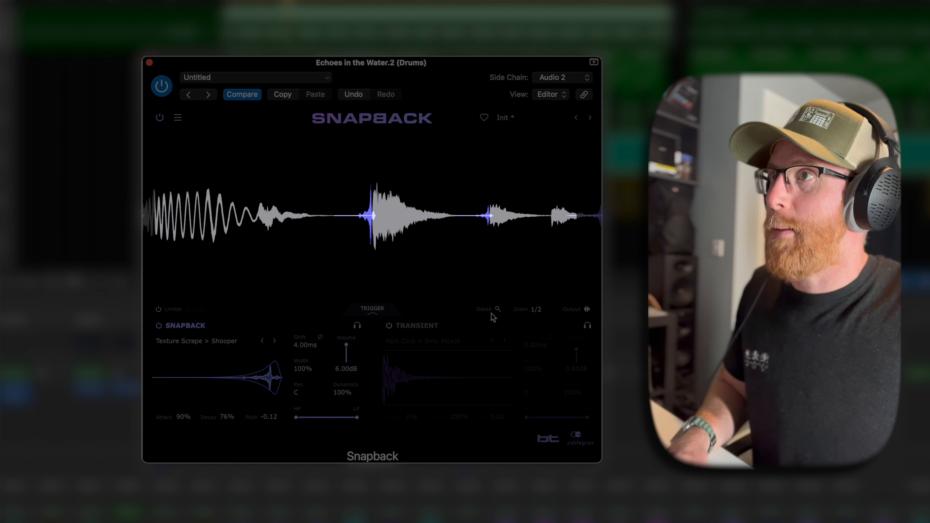
pyautogui.click(573, 310)
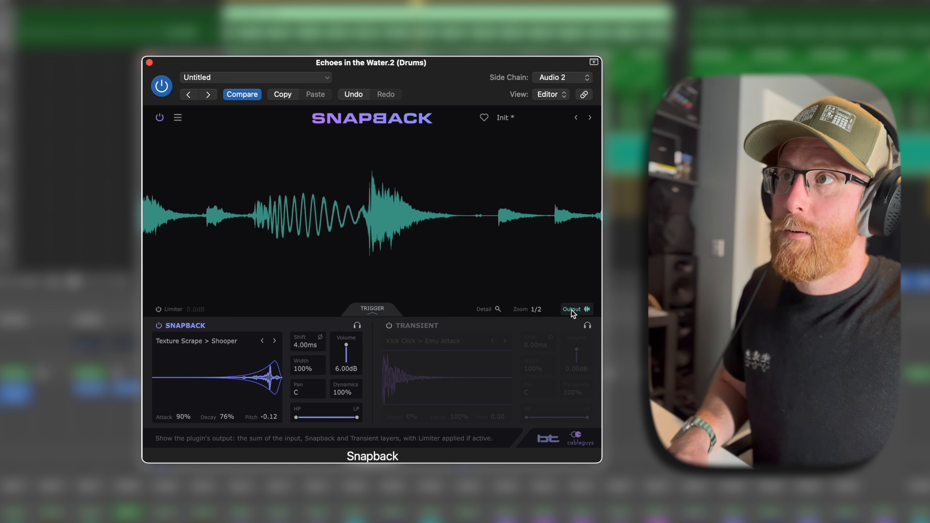
pyautogui.click(572, 310)
# Step: Adjust the Snapback layer during playback to 88% attack, 75% decay and a shift of -1.20 ms
pyautogui.moveTo(297, 346); pyautogui.dragTo(306, 448)
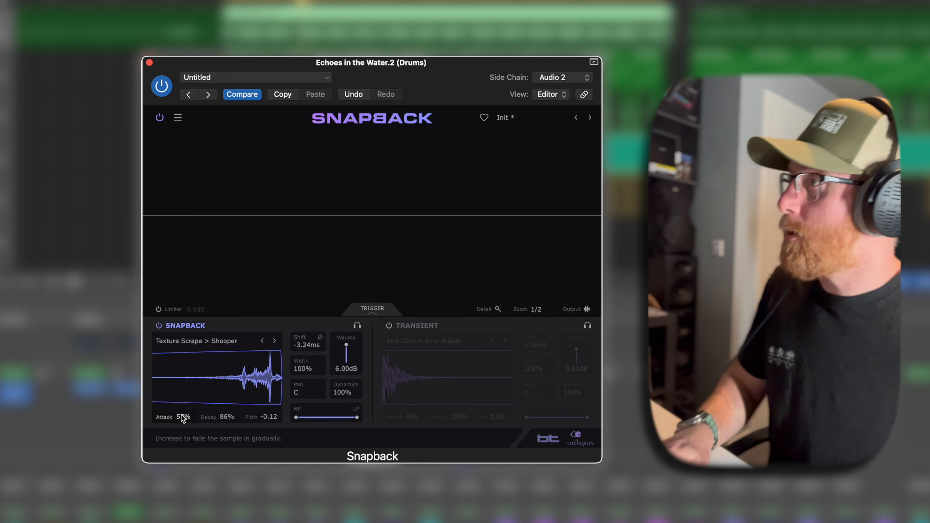
pyautogui.press('space')
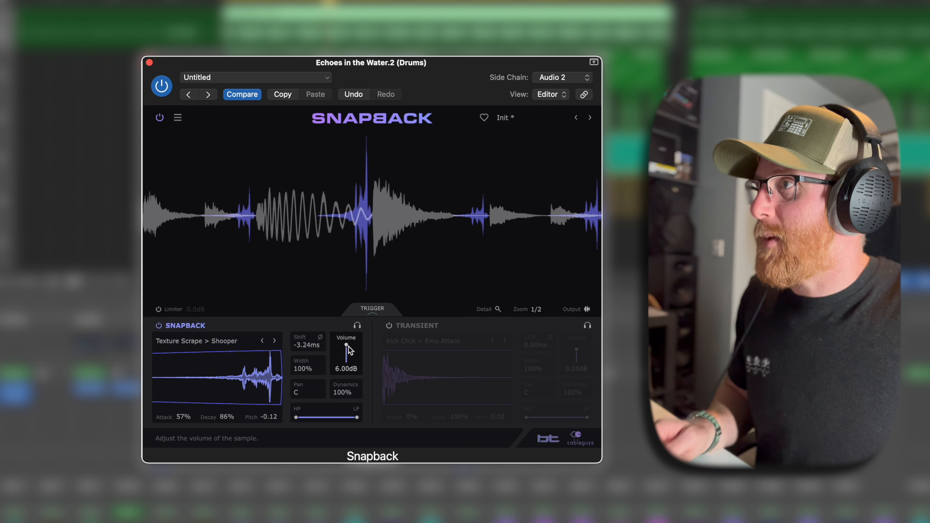
pyautogui.moveTo(183, 413); pyautogui.dragTo(182, 383)
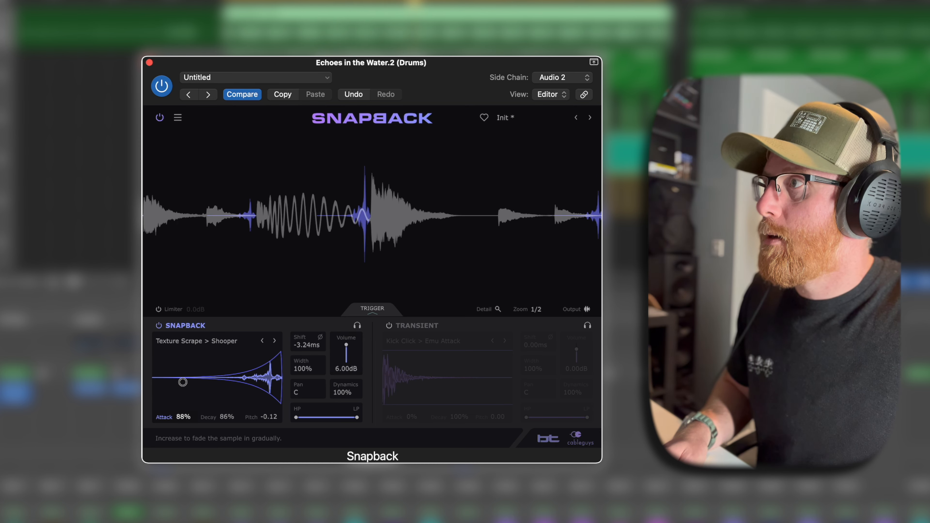
pyautogui.moveTo(223, 417); pyautogui.dragTo(223, 423)
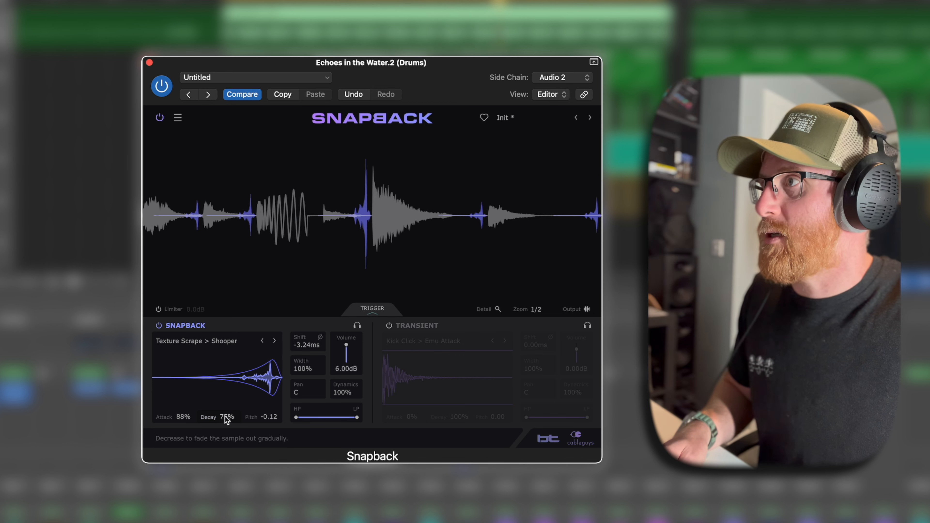
pyautogui.moveTo(299, 346)
pyautogui.mouseDown()
pyautogui.moveTo(301, 317)
pyautogui.moveTo(299, 345)
pyautogui.mouseUp()
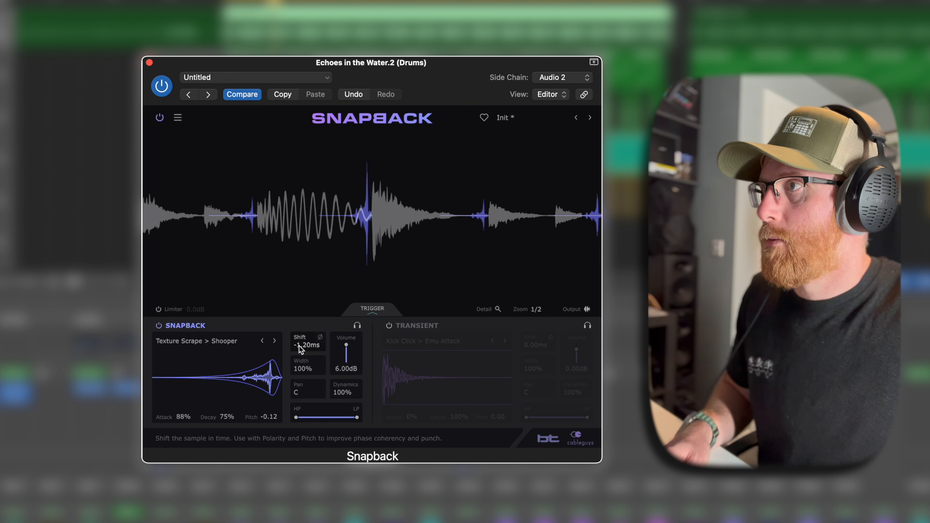
# Step: Audition the following Texture Scrape samples up to Unfold Me 1 and lower the Snapback layer's volume to -1.73 dB
pyautogui.click(273, 342)
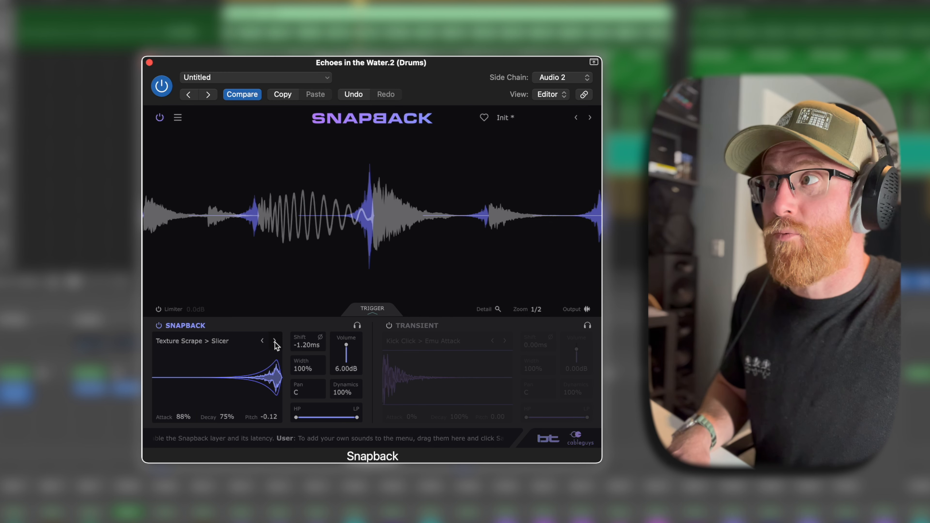
pyautogui.click(274, 342)
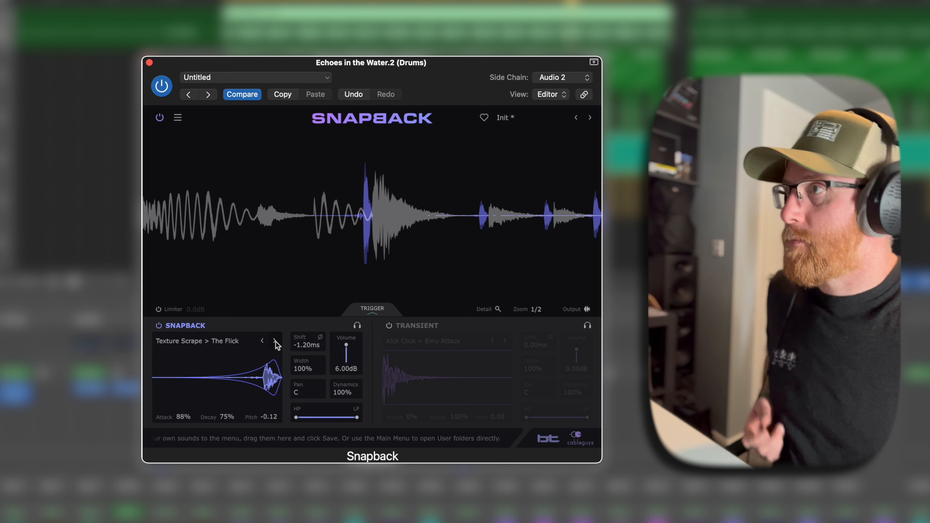
pyautogui.click(275, 341)
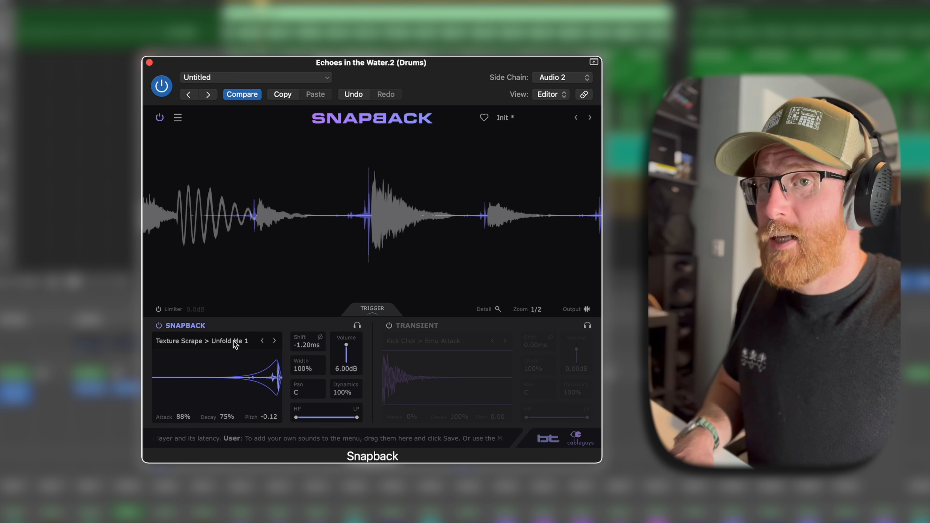
pyautogui.moveTo(345, 345); pyautogui.dragTo(345, 385)
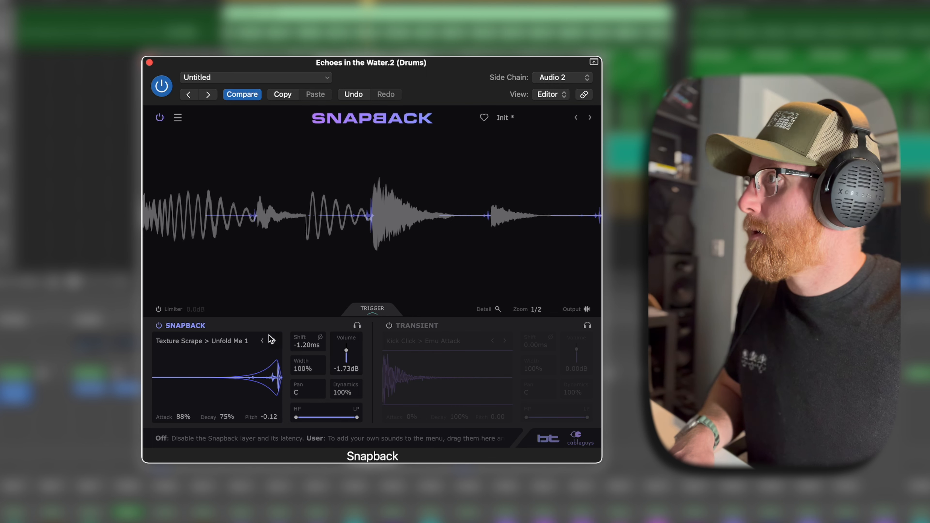
# Step: Compare the drums with the Unfold Me 1 layer off and on, and stop playback
pyautogui.click(159, 325)
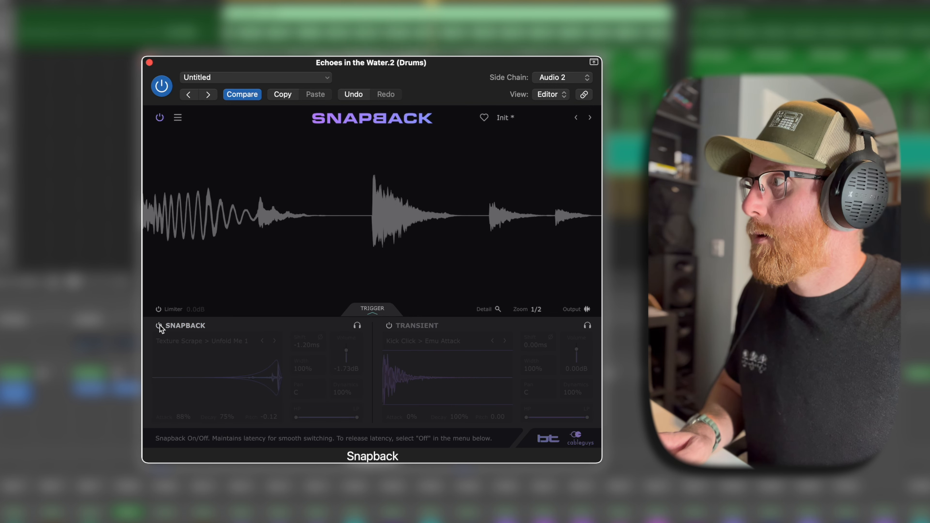
pyautogui.click(159, 325)
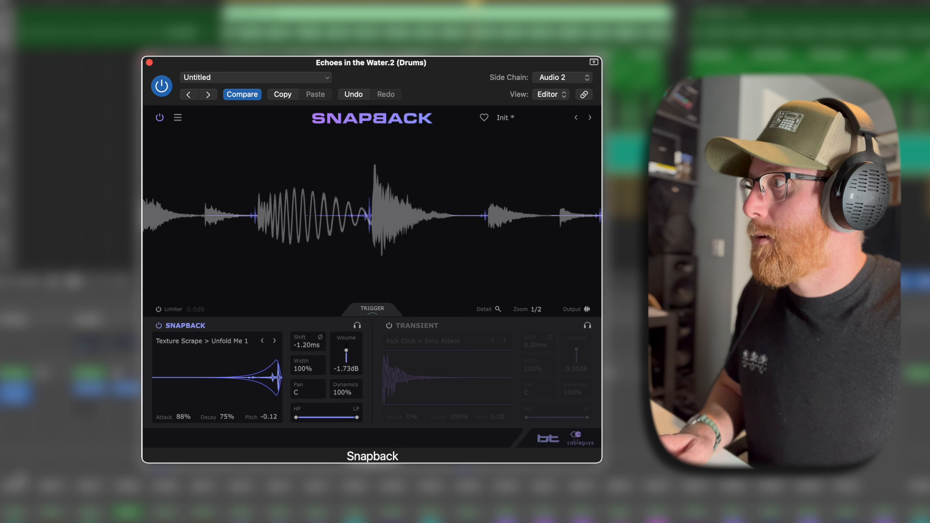
pyautogui.click(121, 324)
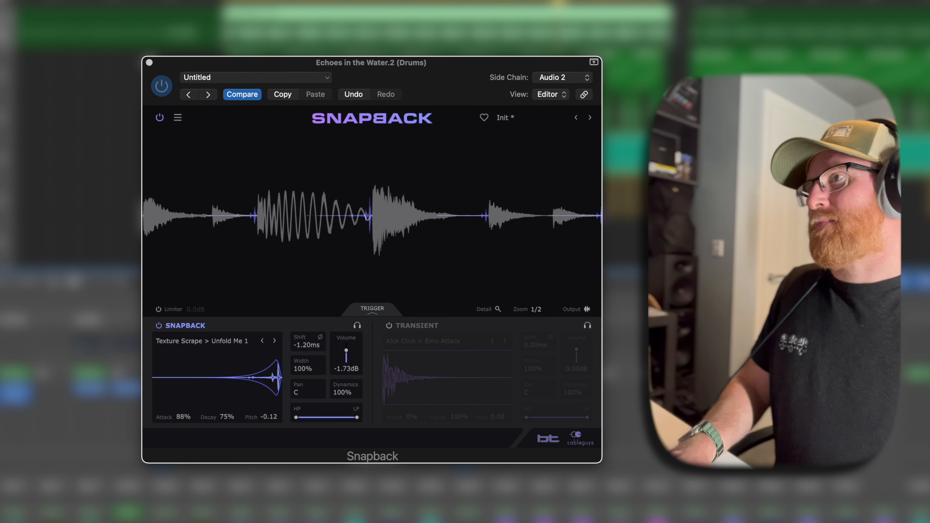
pyautogui.press('space')
pyautogui.moveTo(669, 15); pyautogui.dragTo(461, 22)
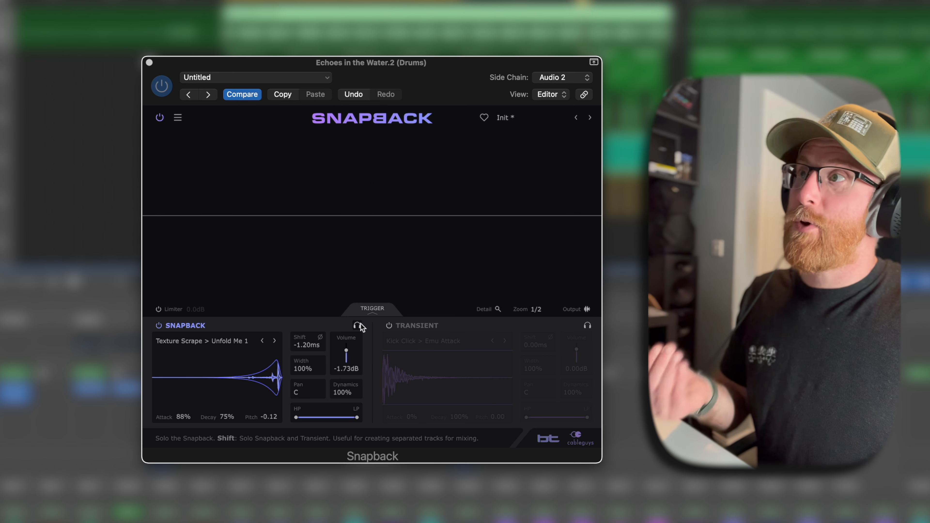
# Step: Show the trigger settings, play the drums, and set the trigger threshold to -7.94 dB
pyautogui.click(372, 309)
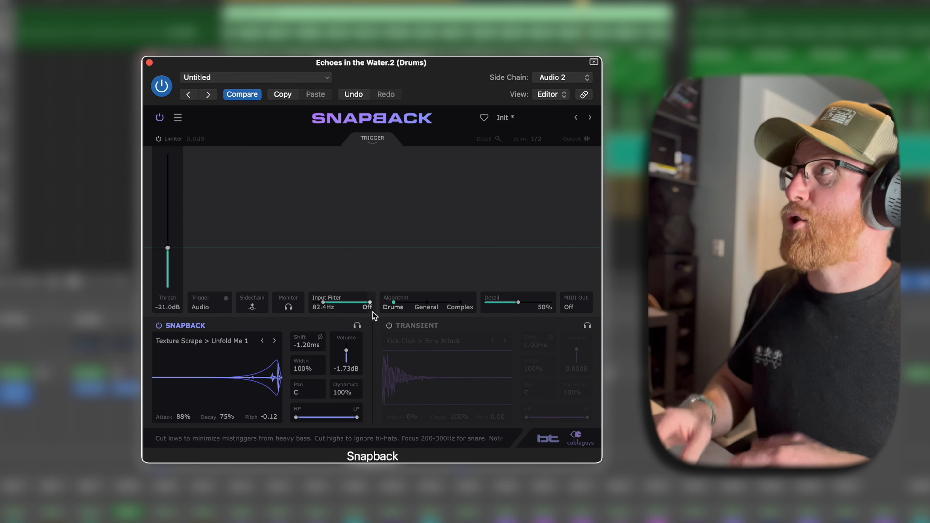
pyautogui.press('space')
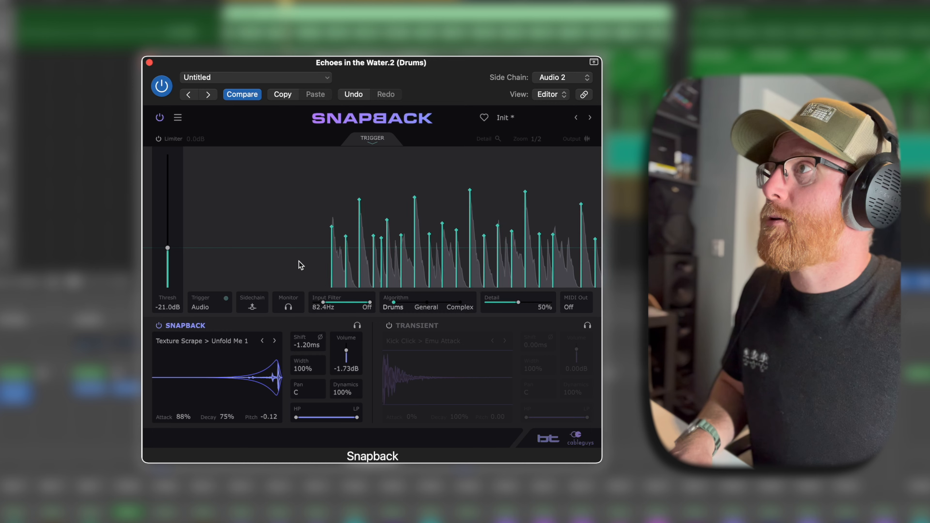
pyautogui.moveTo(168, 250); pyautogui.dragTo(168, 156)
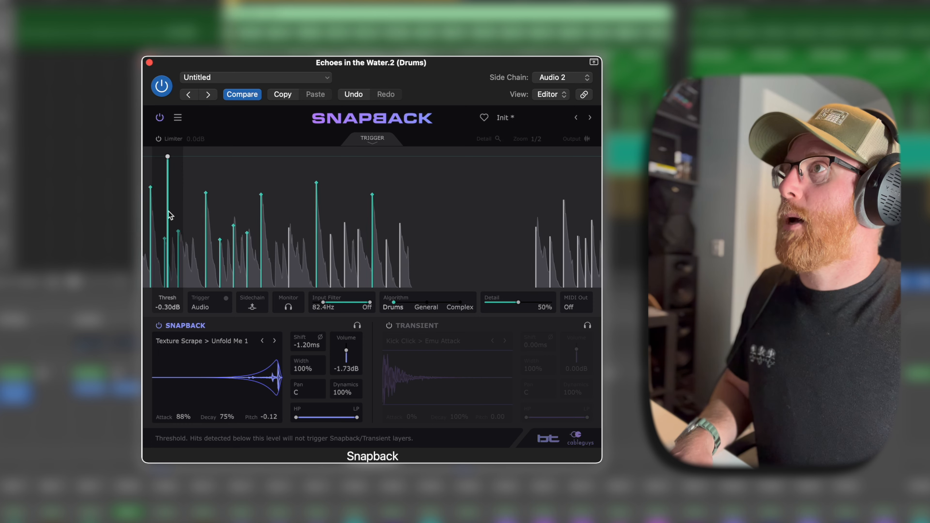
pyautogui.moveTo(168, 154); pyautogui.dragTo(166, 203)
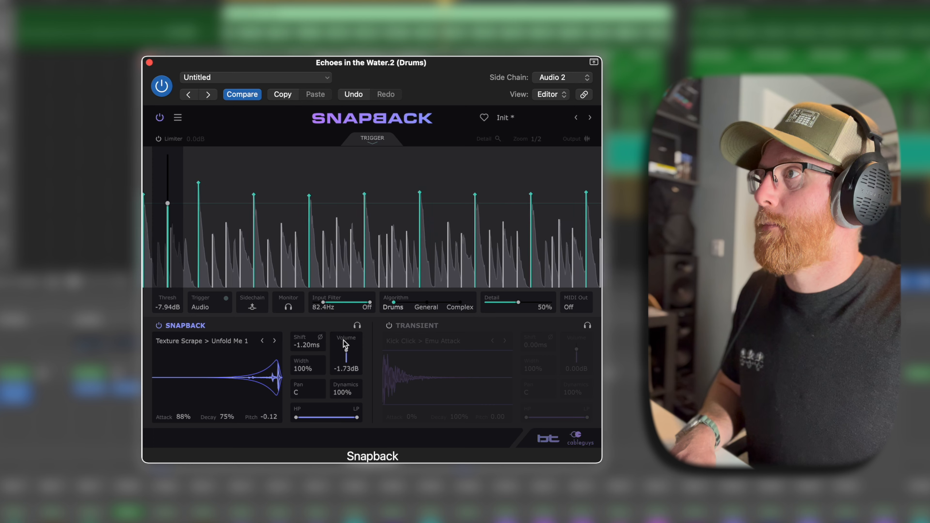
# Step: Switch the Snapback sample to Unfold Me 2 at 2.88 dB, with 80% attack and 100% decay
pyautogui.moveTo(346, 350); pyautogui.dragTo(347, 328)
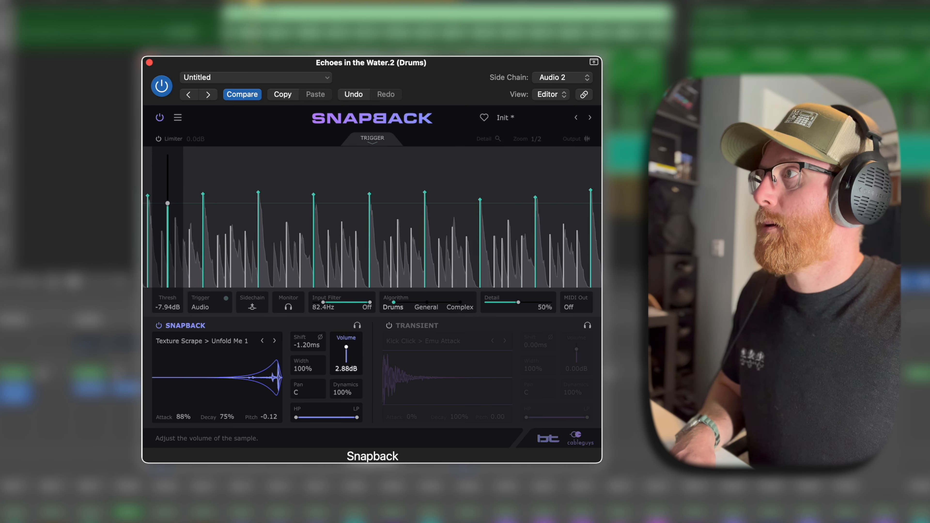
pyautogui.click(275, 341)
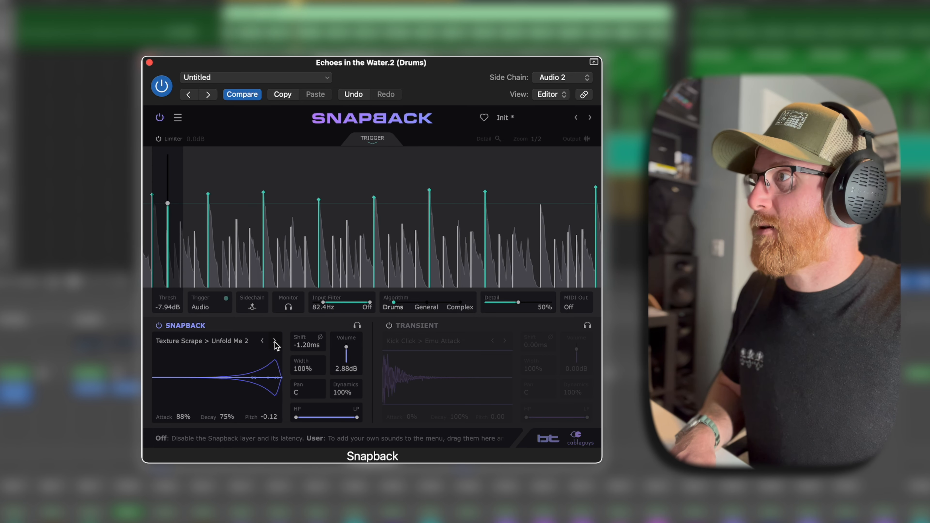
pyautogui.moveTo(223, 420); pyautogui.dragTo(191, 432)
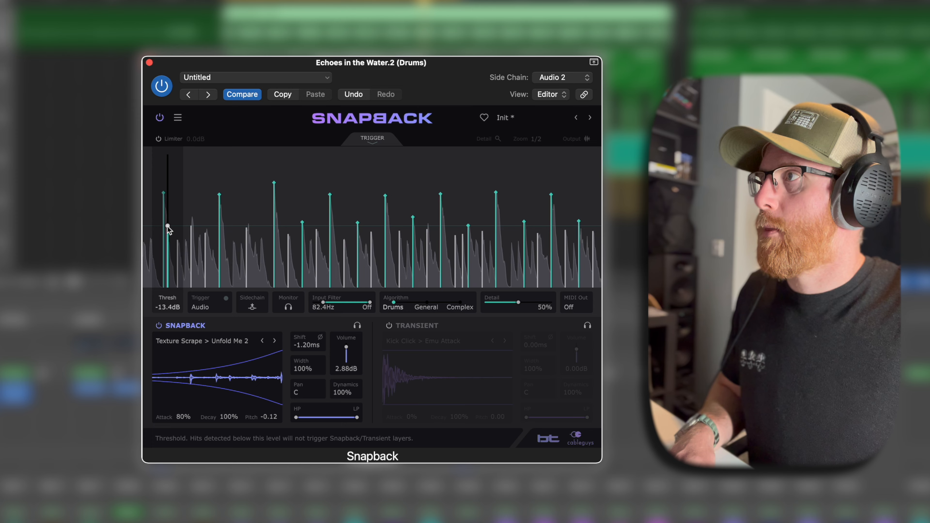
# Step: Check the trigger source options, keep Audio, and set the threshold to -16.6 dB and detection detail to 27%
pyautogui.click(208, 307)
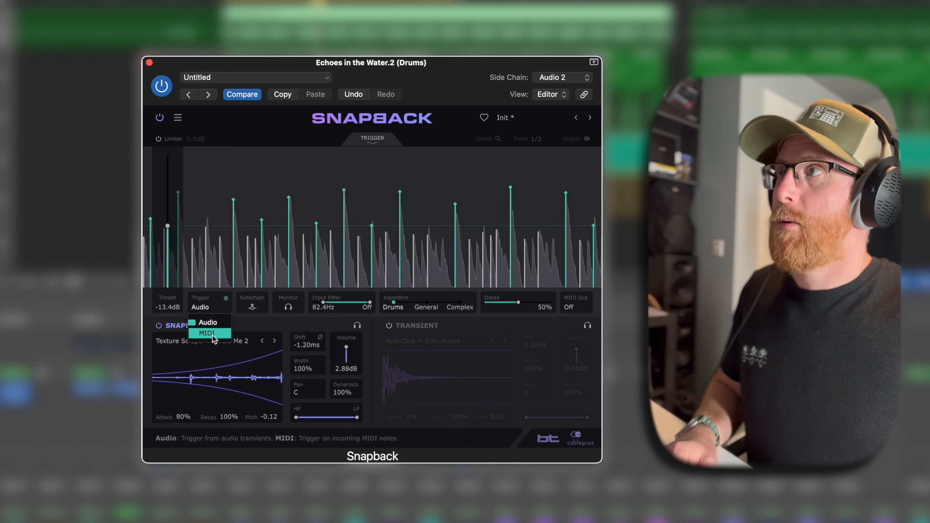
pyautogui.click(282, 185)
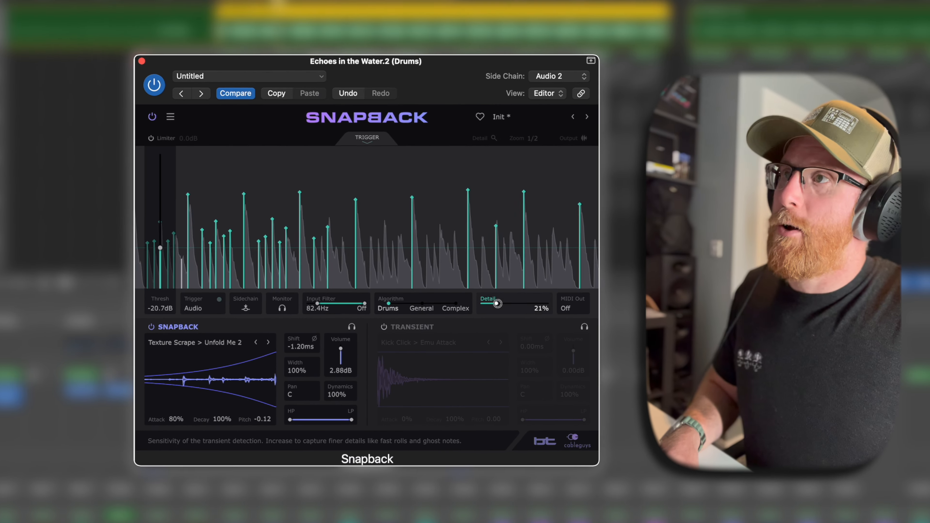
pyautogui.moveTo(497, 303); pyautogui.dragTo(573, 303)
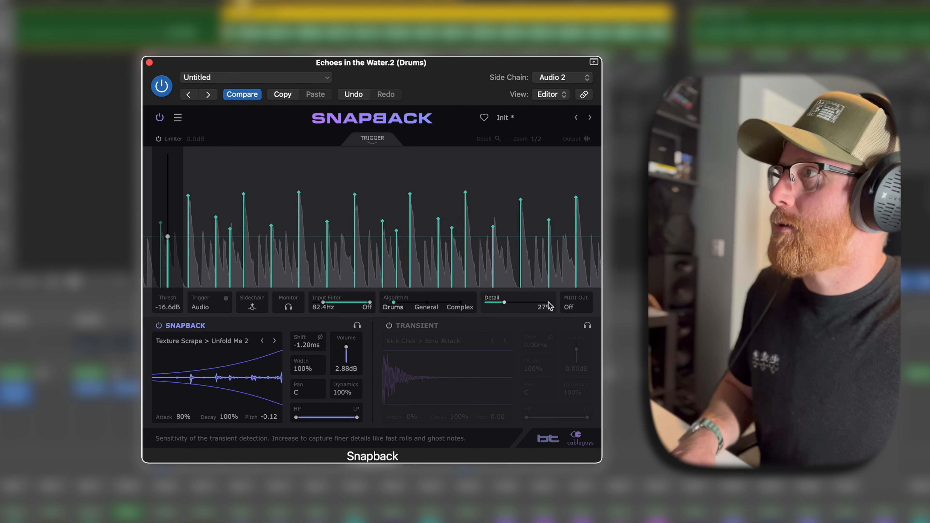
# Step: Change the sample to Texture Scrape > Bionic at 0.78 dB, with 65% decay and a shift of 1.92 ms
pyautogui.click(274, 341)
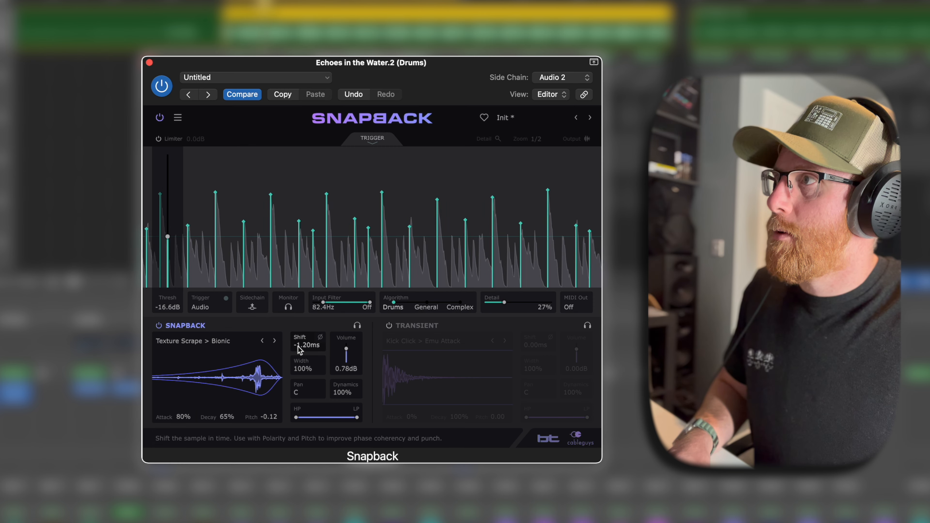
pyautogui.click(372, 140)
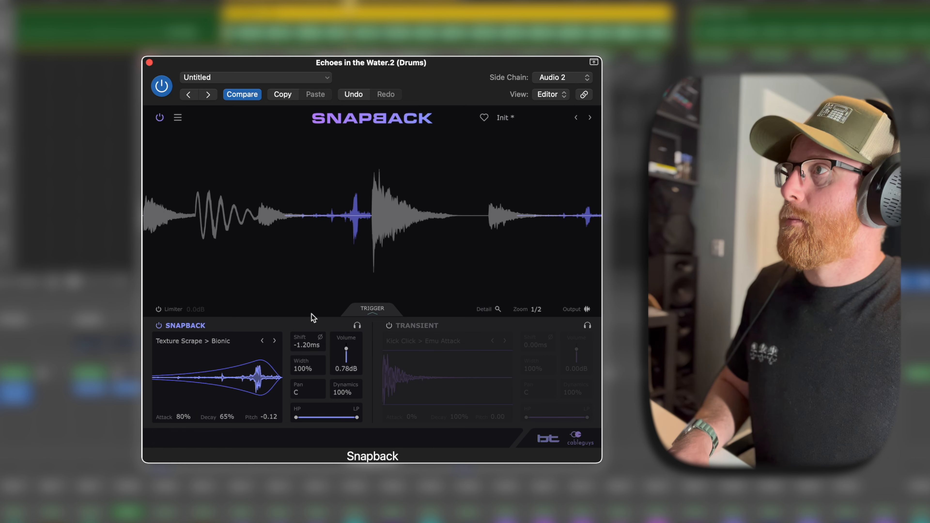
pyautogui.moveTo(302, 347); pyautogui.dragTo(301, 322)
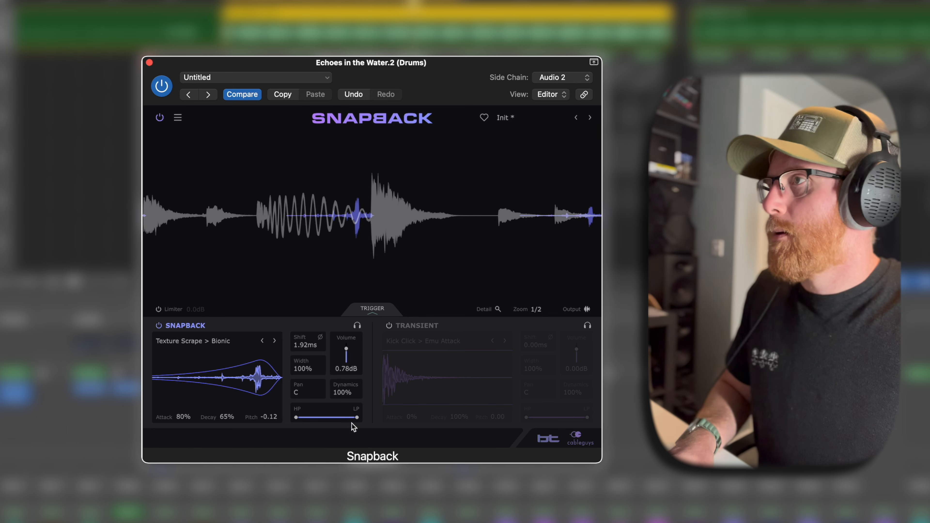
# Step: Inspect how the Bionic sample aligns with each drum hit in the close-up Detail view
pyautogui.click(486, 310)
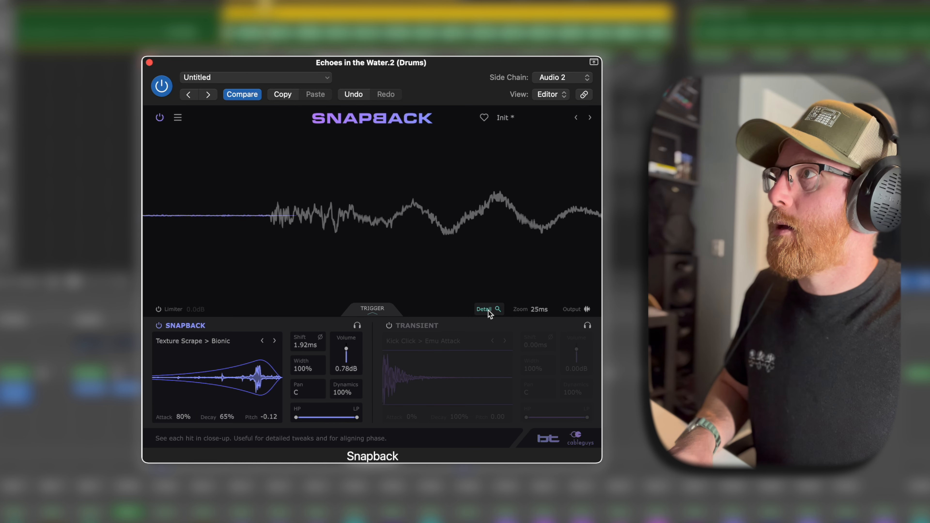
pyautogui.click(488, 309)
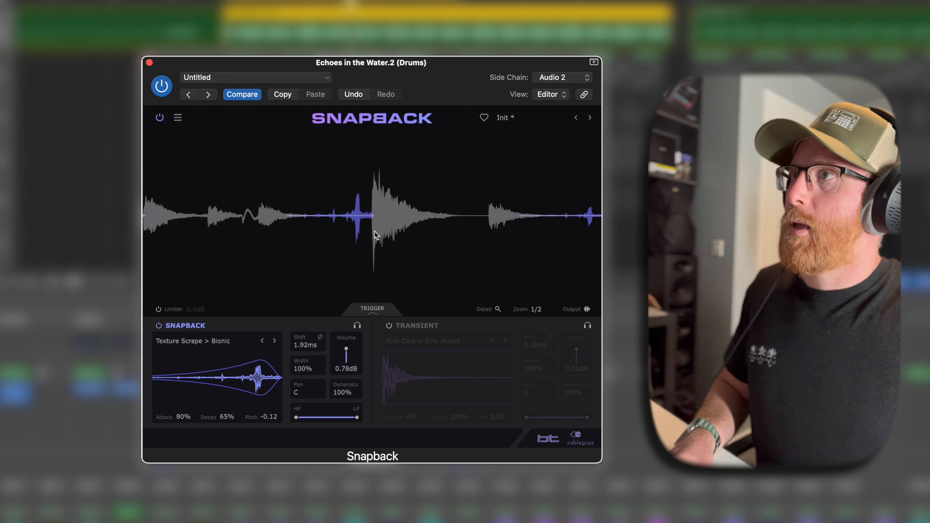
pyautogui.click(484, 309)
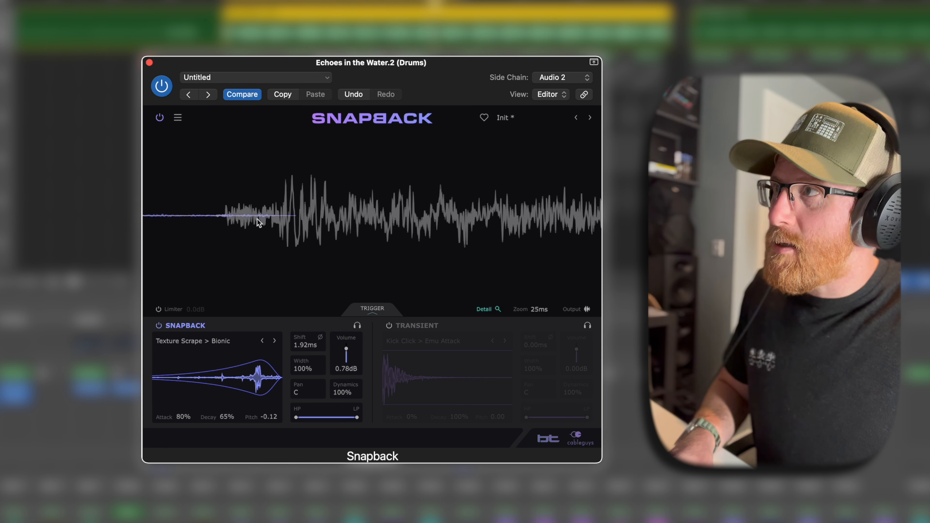
pyautogui.click(495, 309)
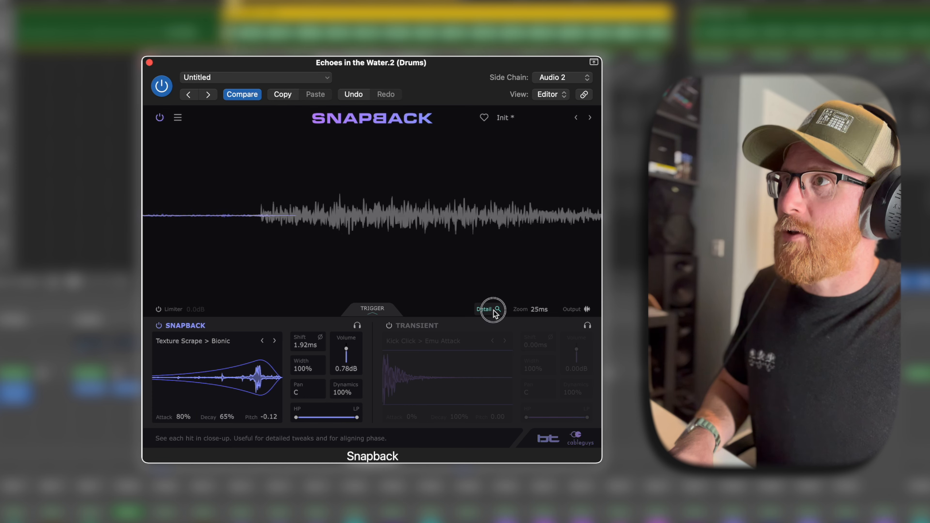
# Step: Try the 1/4 waveform zoom and set the rolling display length to 8 Bars
pyautogui.click(541, 310)
pyautogui.click(533, 324)
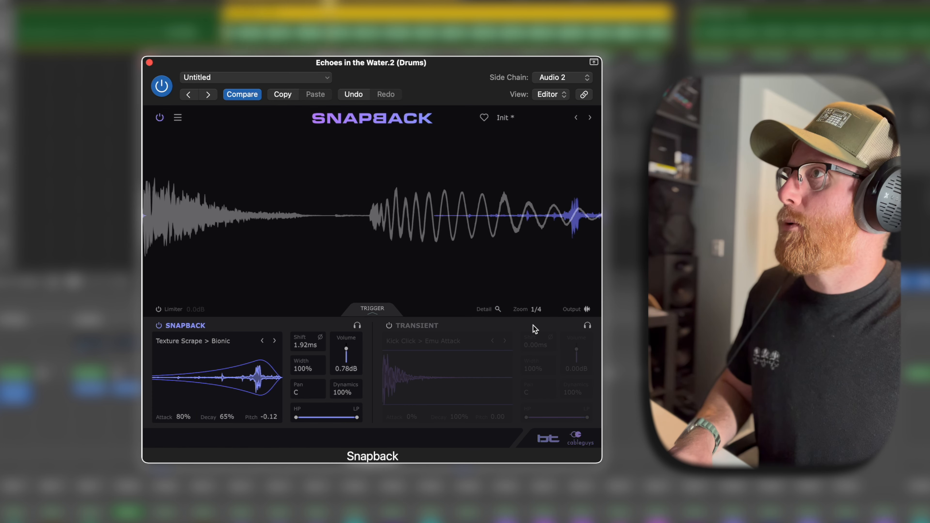
pyautogui.click(533, 312)
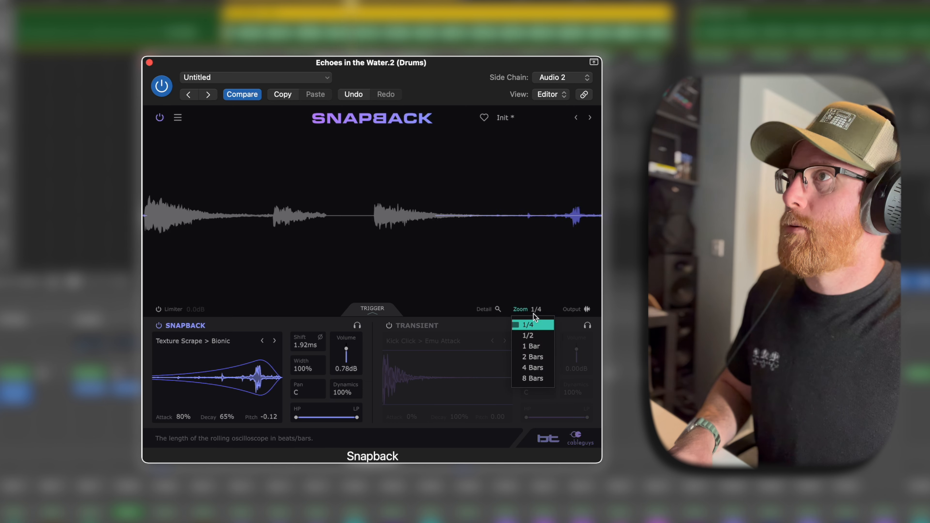
pyautogui.click(539, 378)
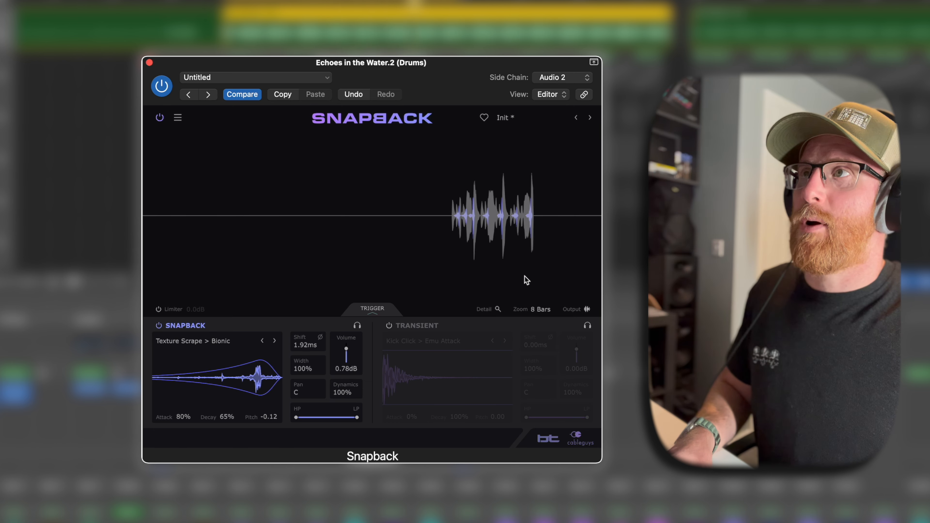
# Step: Set the waveform zoom to 1/2 and high-pass the Snapback sample at 241 Hz
pyautogui.click(537, 309)
pyautogui.click(534, 334)
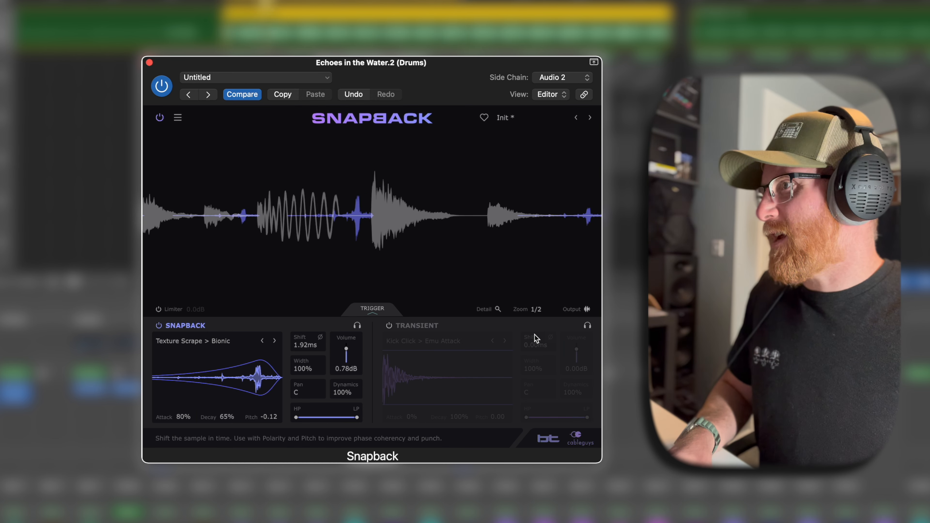
pyautogui.moveTo(296, 417); pyautogui.dragTo(334, 418)
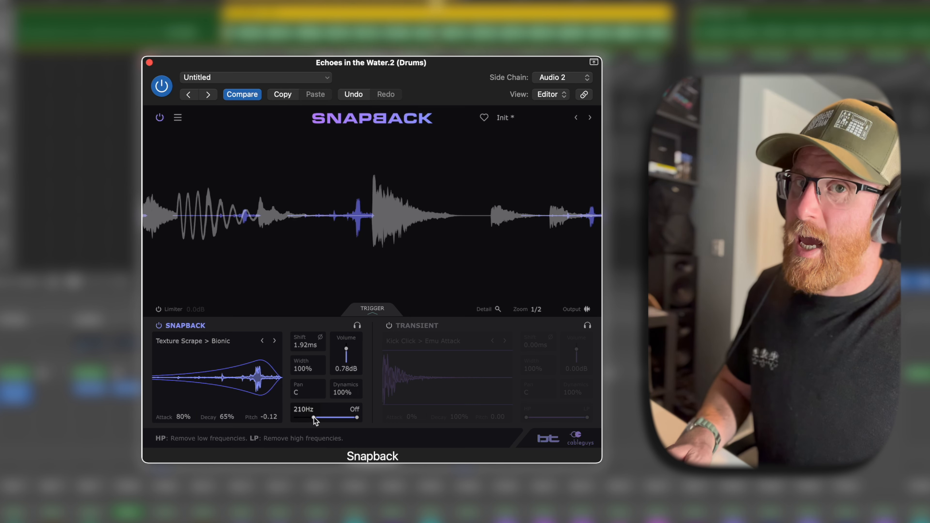
pyautogui.moveTo(314, 417); pyautogui.dragTo(319, 417)
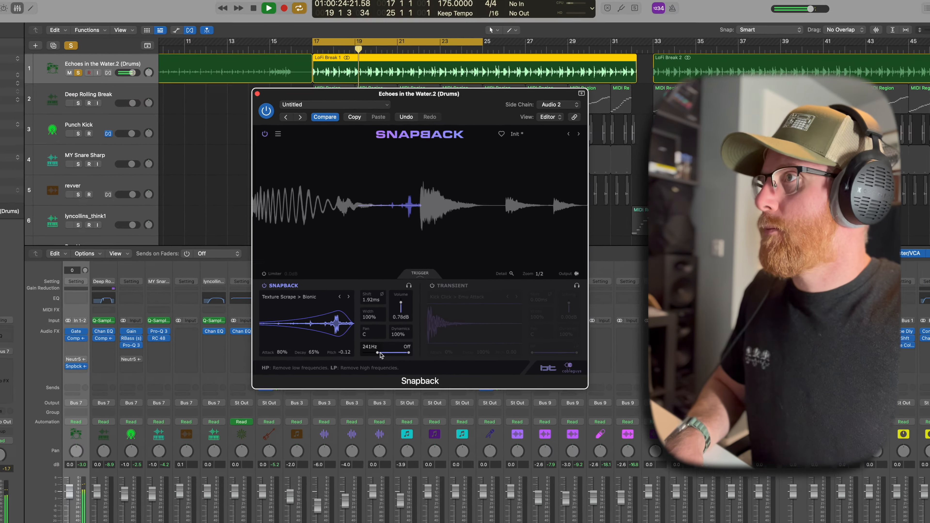
pyautogui.press('space')
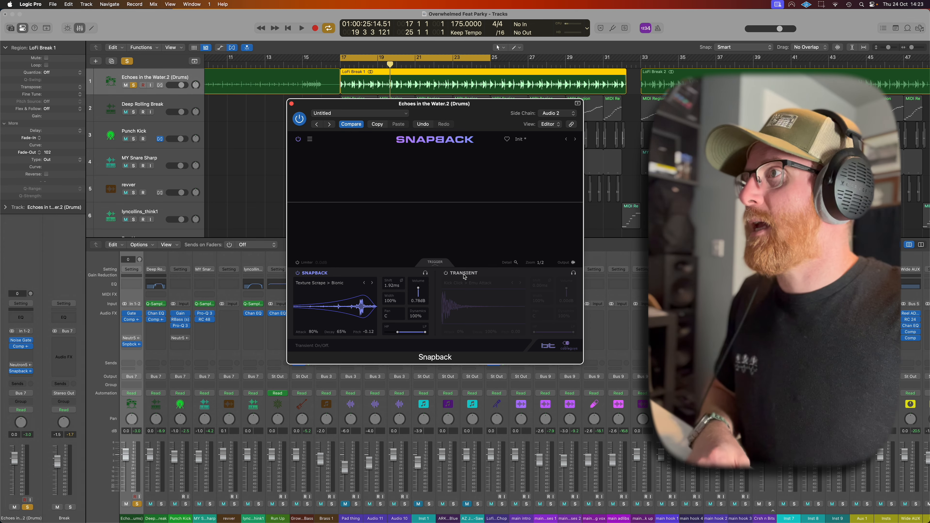
# Step: Enable the Transient layer and raise its volume to 6.00 dB
pyautogui.click(446, 273)
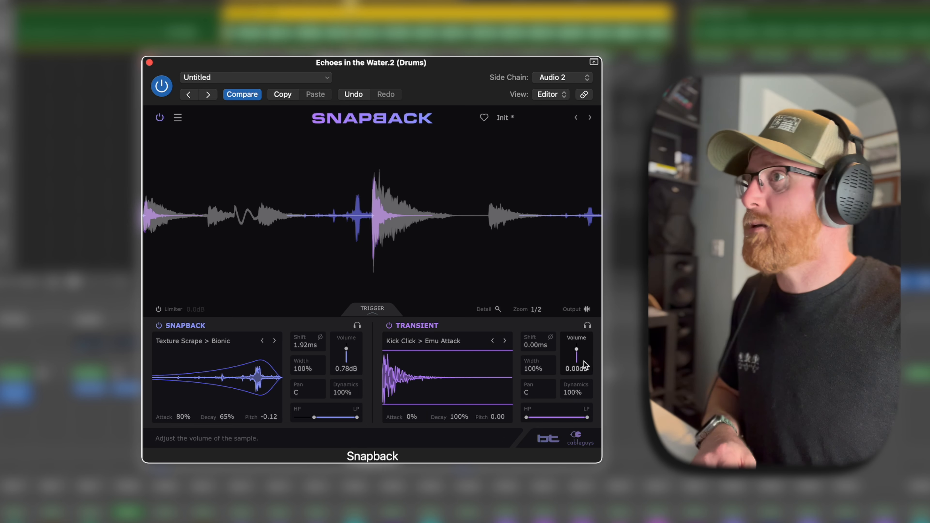
pyautogui.moveTo(579, 351); pyautogui.dragTo(577, 349)
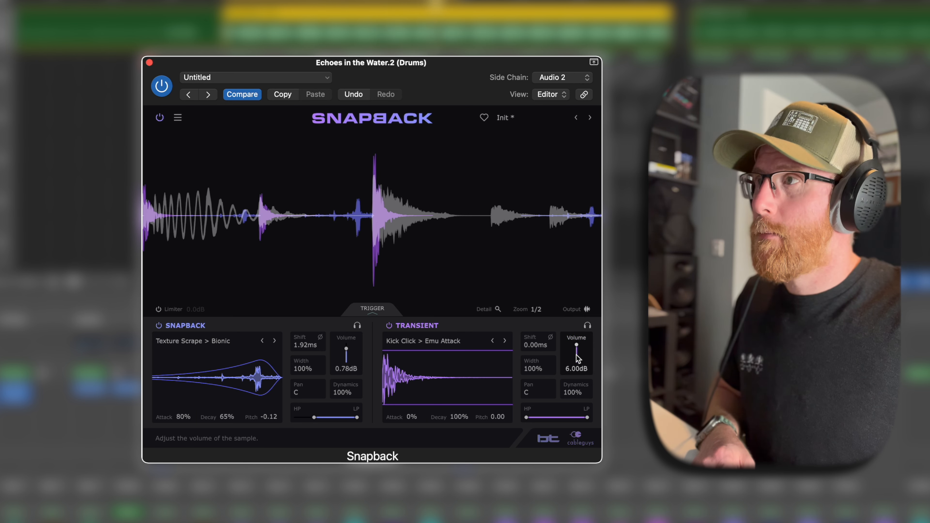
# Step: Audition the Kick Click transient samples from The Tick up to 90s Dance, and turn the Transient layer off
pyautogui.click(505, 340)
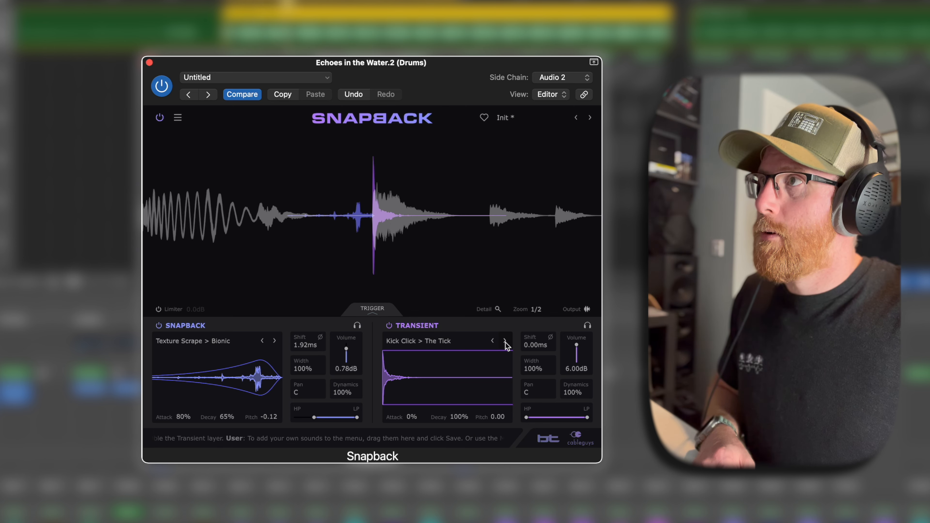
pyautogui.click(505, 342)
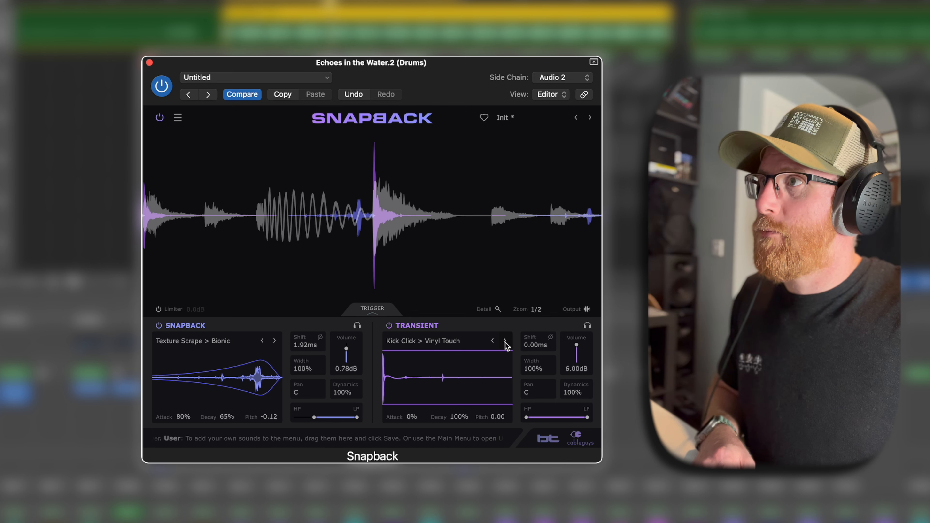
pyautogui.click(505, 341)
pyautogui.click(505, 341)
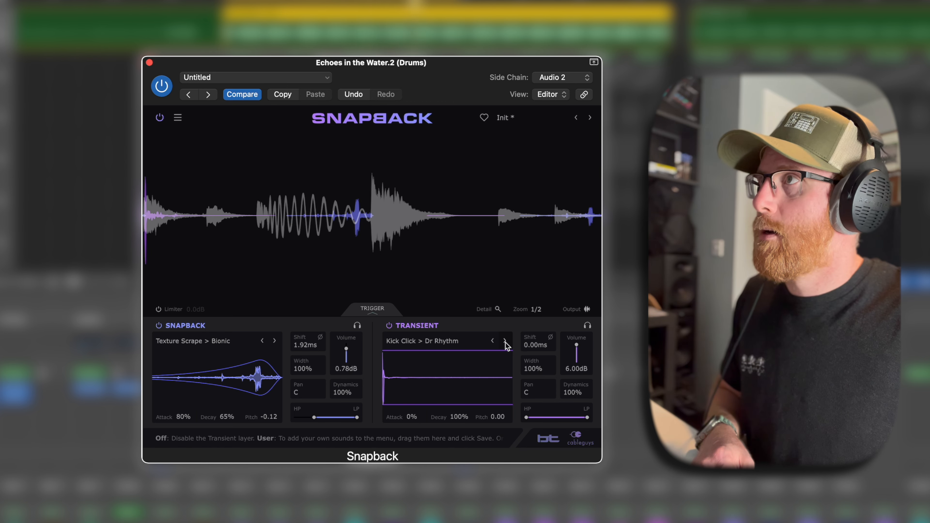
pyautogui.click(505, 341)
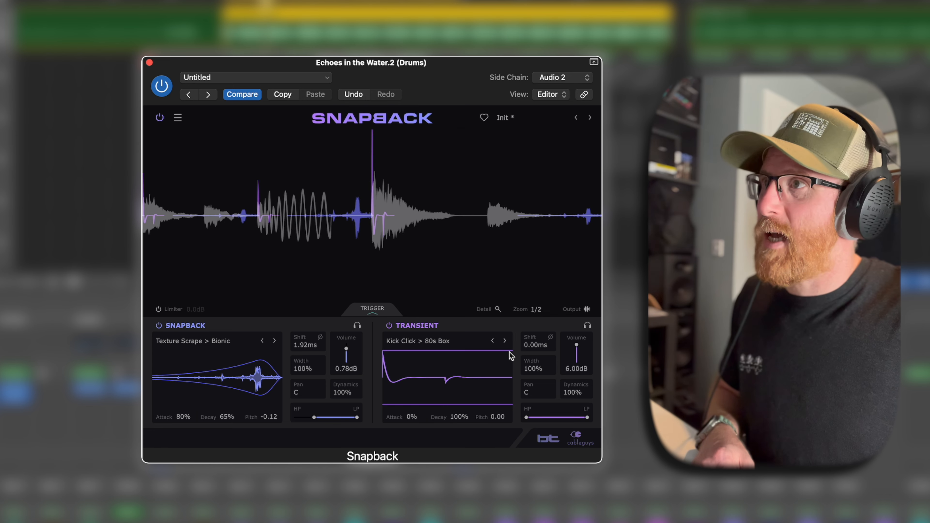
pyautogui.click(504, 341)
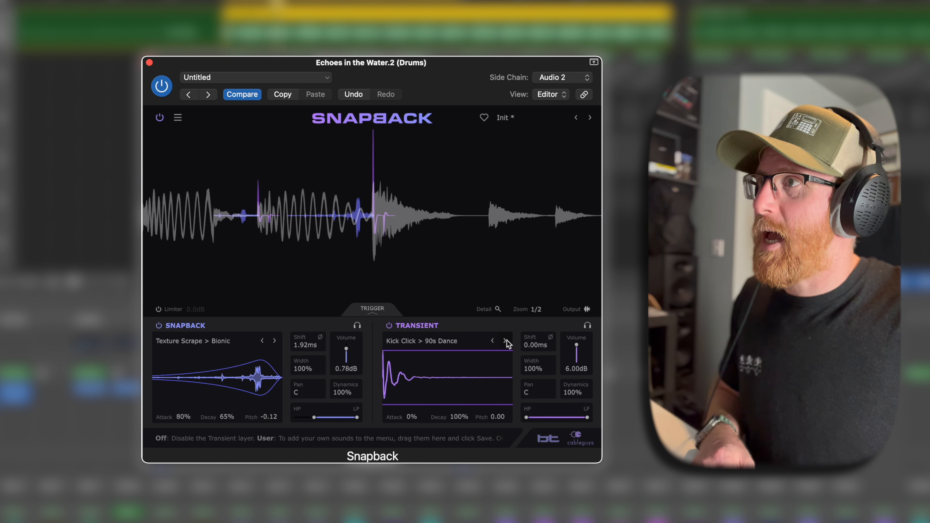
pyautogui.click(389, 326)
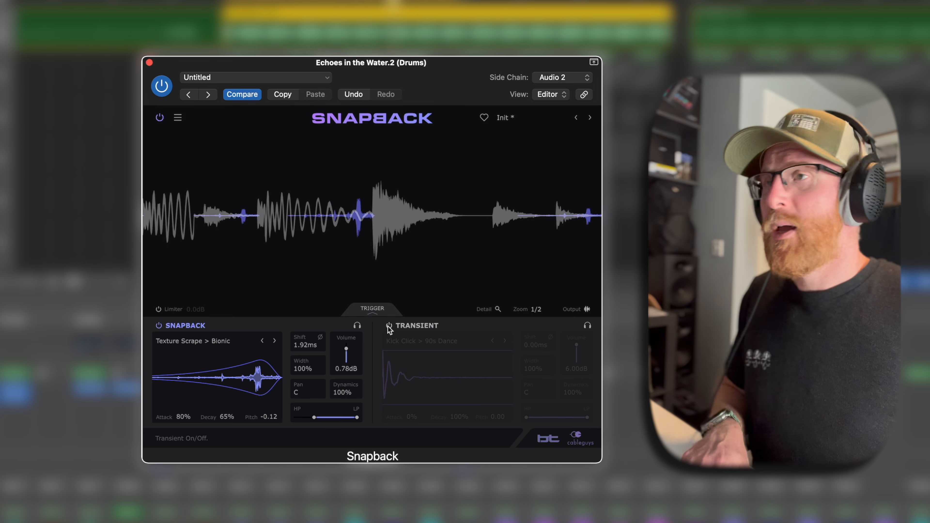
pyautogui.press('space')
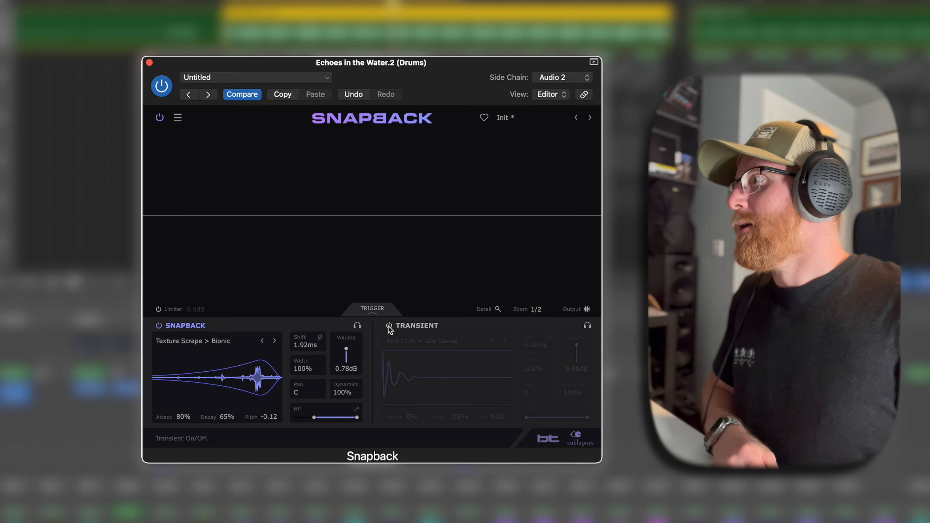
# Step: Check the plug-in's main options for access to the user sound folder
pyautogui.click(622, 293)
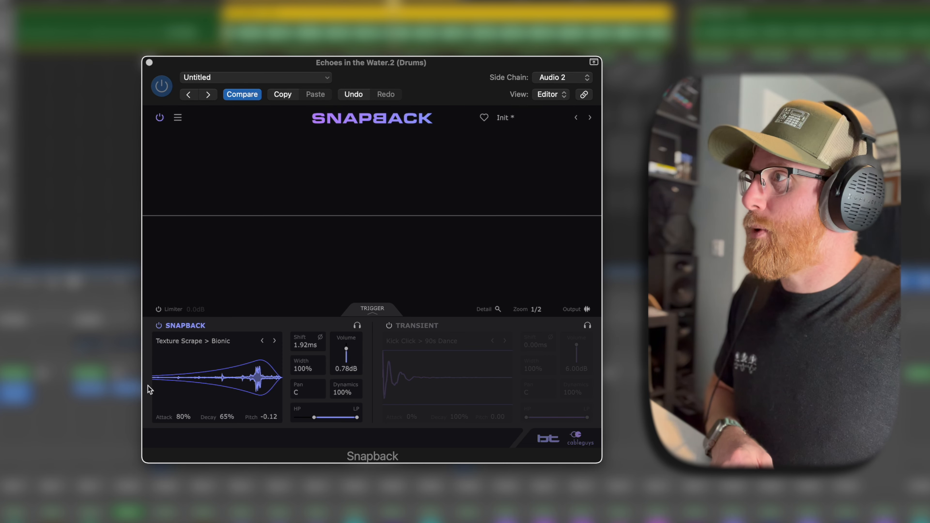
pyautogui.click(179, 118)
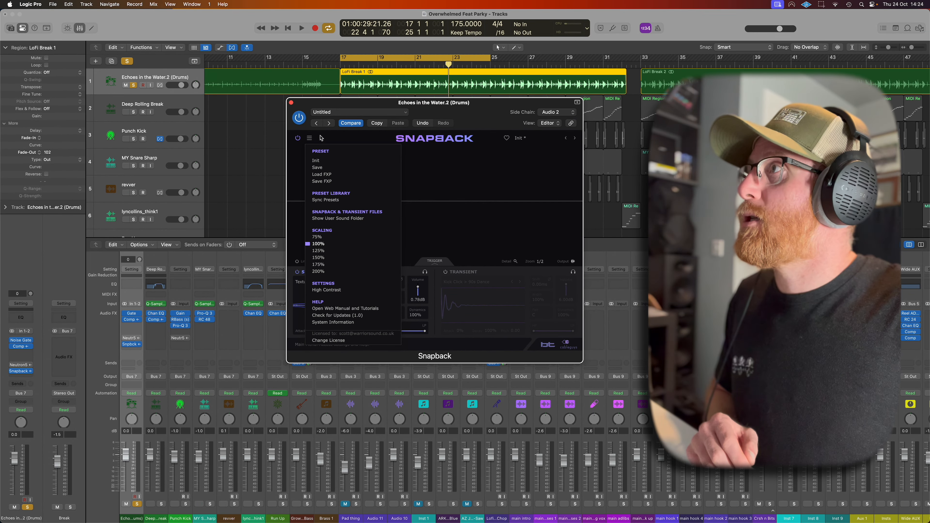
pyautogui.click(309, 138)
# Step: Try the user samples FAI_Break_Click_127 and FAI_Break_Click_128 at 4.93 dB, with 71% attack and a shift of 1.20 ms
pyautogui.click(311, 285)
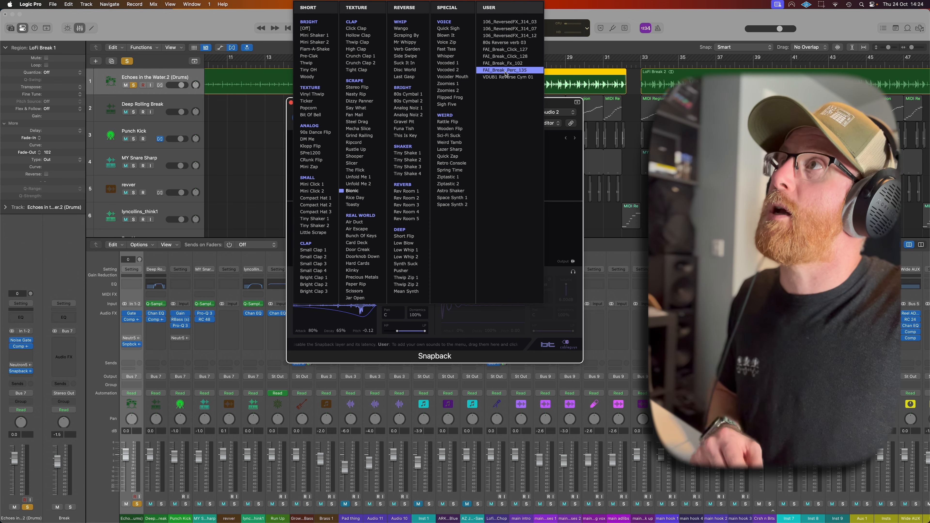
pyautogui.click(505, 49)
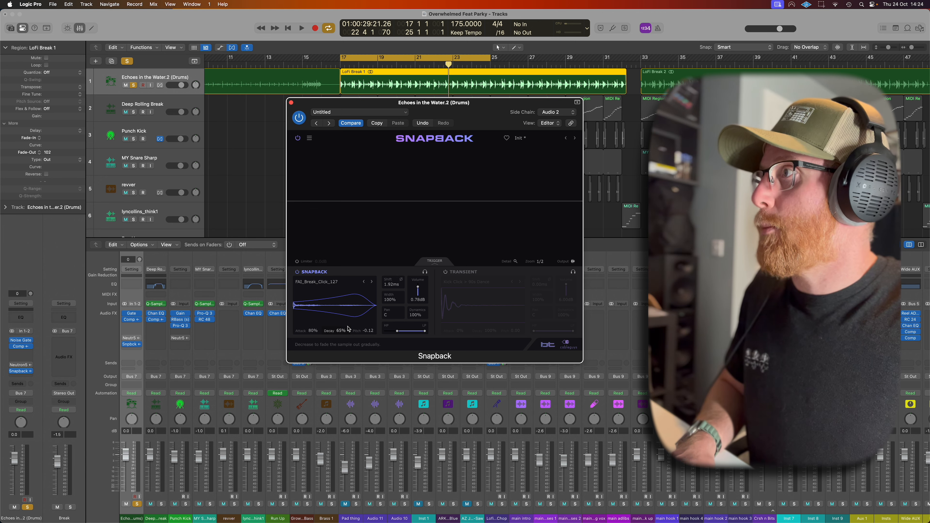
pyautogui.moveTo(418, 294); pyautogui.dragTo(417, 286)
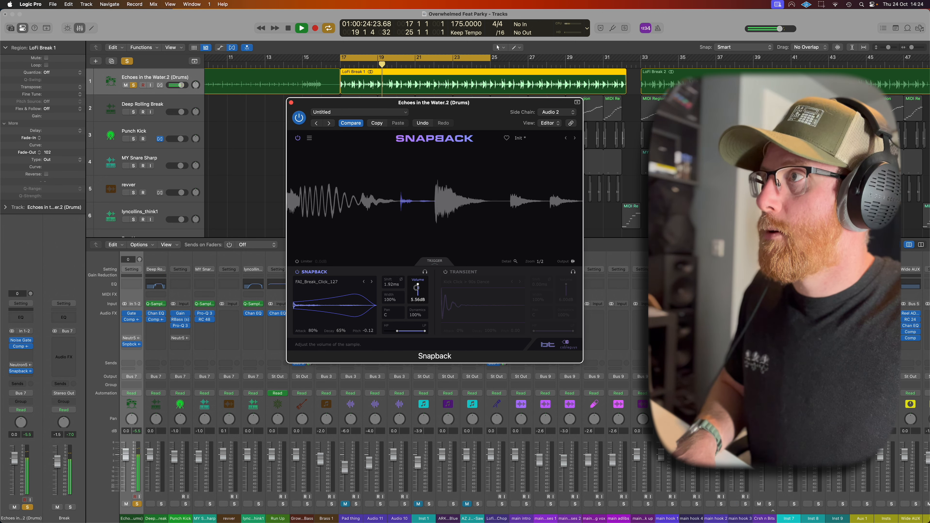
pyautogui.moveTo(416, 290); pyautogui.dragTo(416, 289)
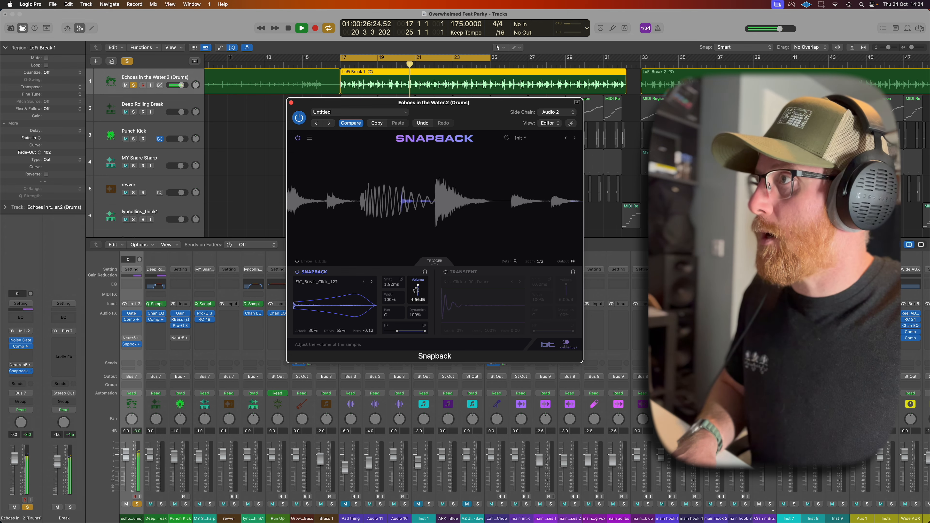
pyautogui.moveTo(309, 333); pyautogui.dragTo(310, 359)
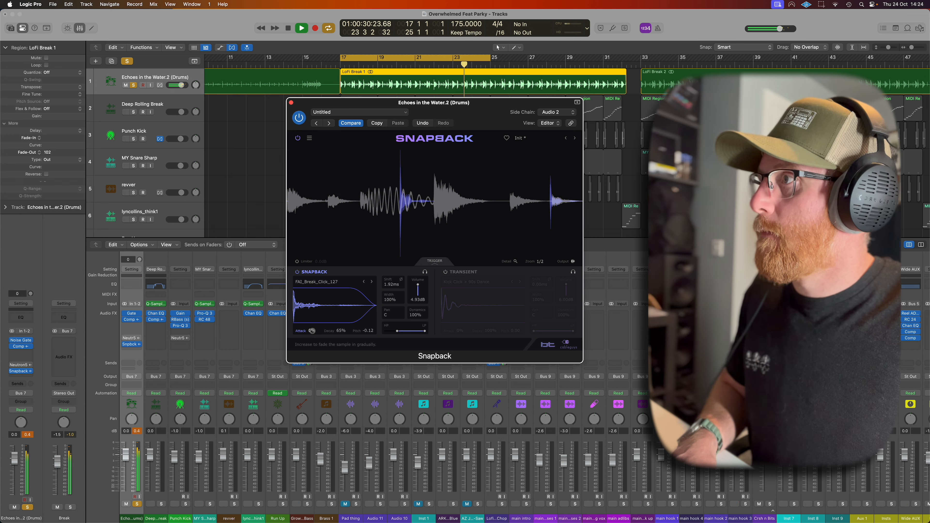
pyautogui.moveTo(312, 331)
pyautogui.mouseDown()
pyautogui.moveTo(316, 313)
pyautogui.moveTo(313, 332)
pyautogui.mouseUp()
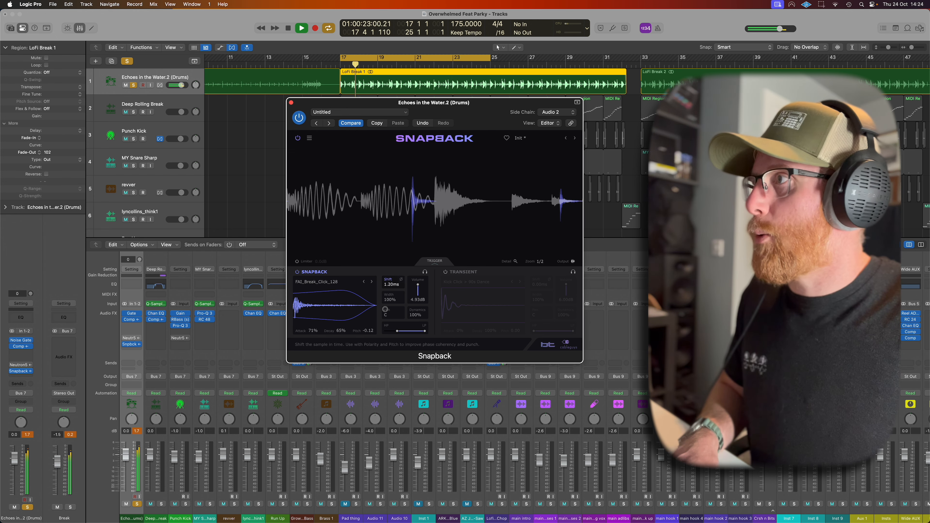
# Step: Change the sample to FAI_Break_Fx_102, with 82% attack, 70% decay and a shift of 4.00 ms
pyautogui.click(371, 282)
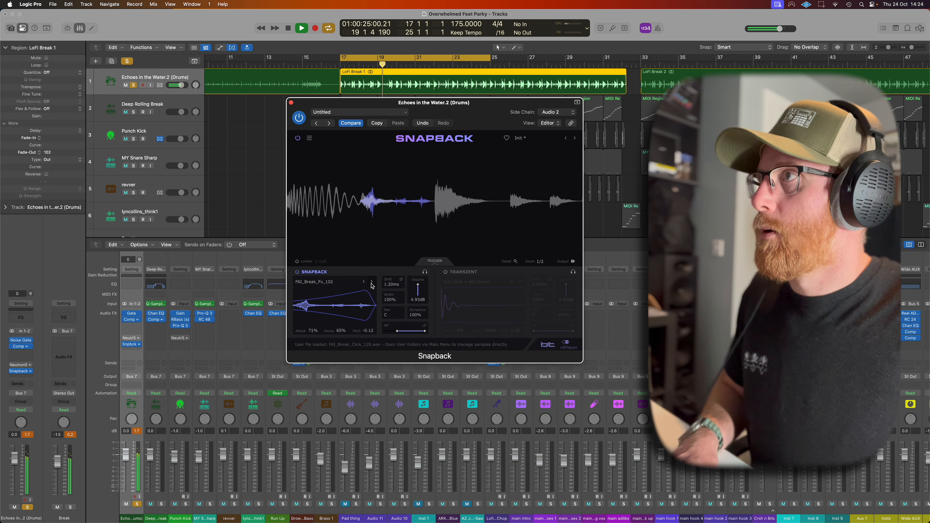
pyautogui.moveTo(313, 334)
pyautogui.mouseDown()
pyautogui.moveTo(313, 322)
pyautogui.moveTo(308, 343)
pyautogui.moveTo(313, 328)
pyautogui.mouseUp()
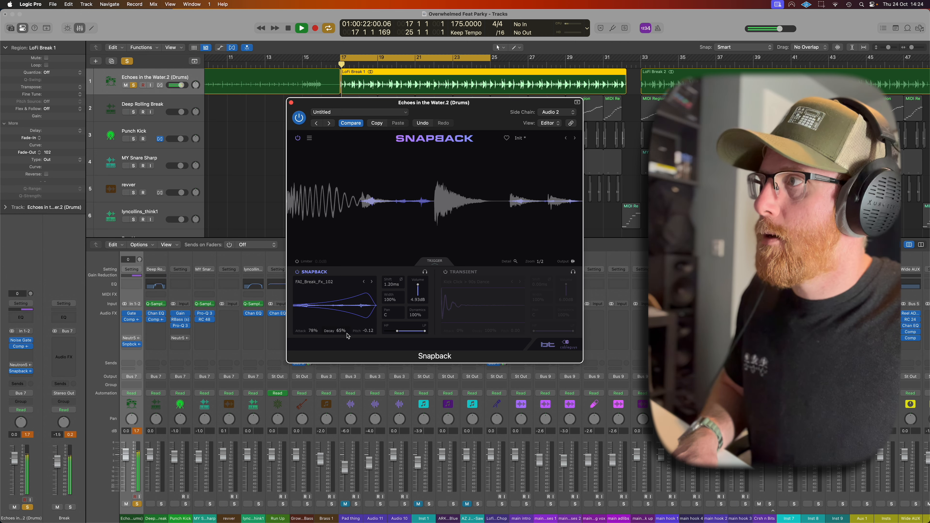
pyautogui.moveTo(341, 325); pyautogui.dragTo(340, 326)
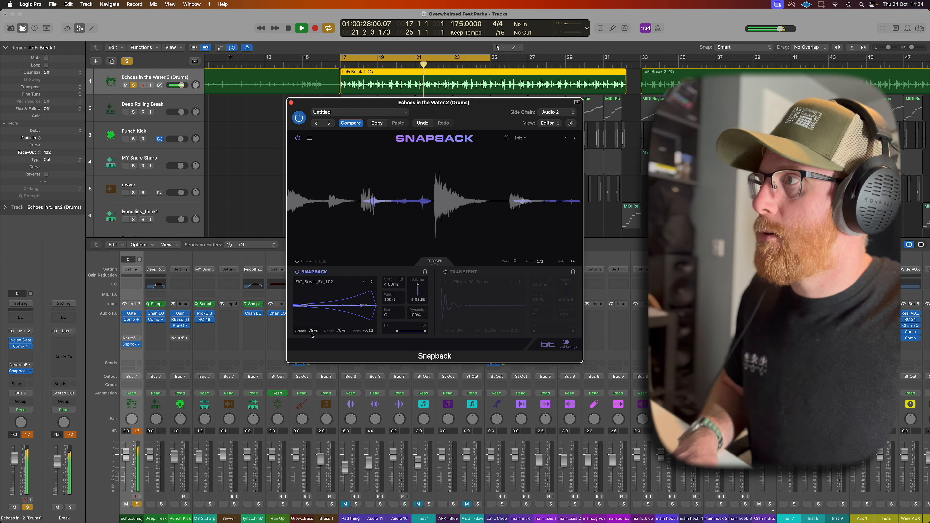
pyautogui.moveTo(311, 318); pyautogui.dragTo(309, 326)
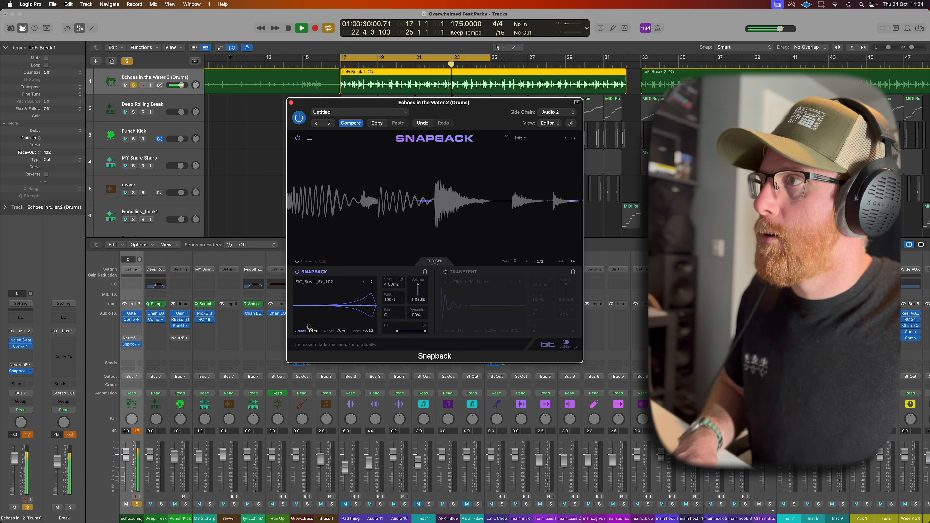
pyautogui.moveTo(310, 327); pyautogui.dragTo(311, 329)
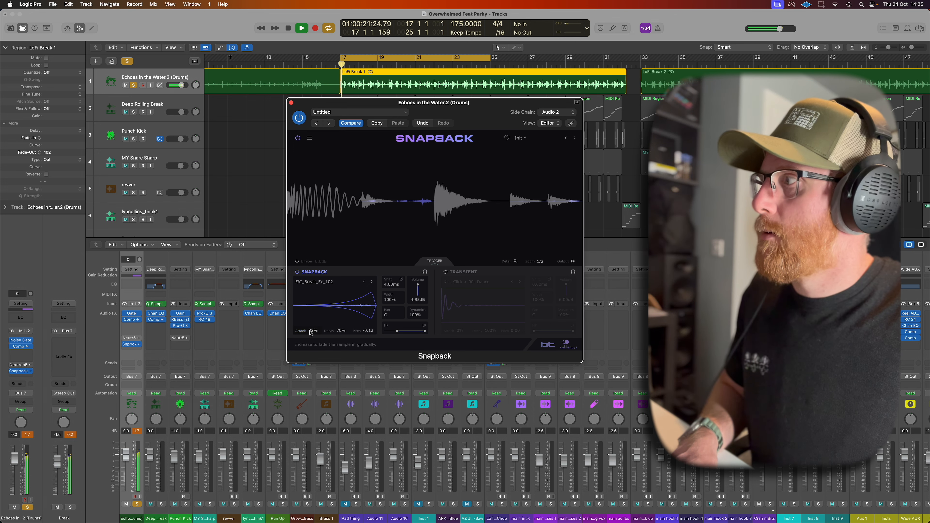
pyautogui.click(31, 435)
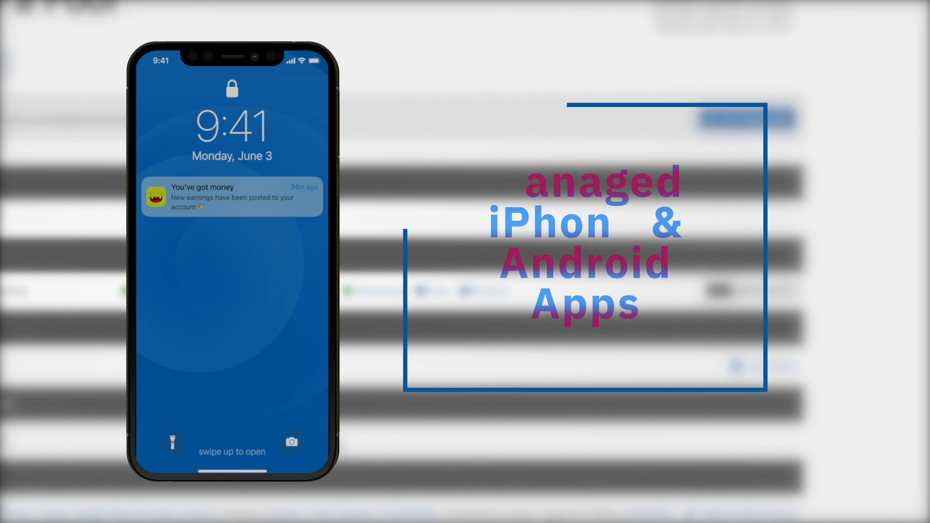
pyautogui.scroll(3, 435, 355)
pyautogui.scroll(-9, 435, 356)
pyautogui.scroll(3, 434, 355)
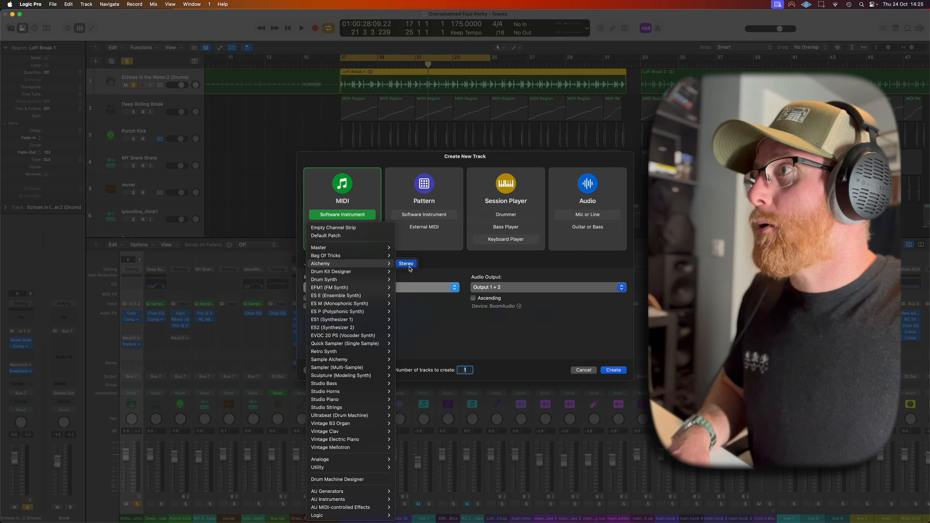
# Step: Create one software instrument track with a stereo Alchemy instrument
pyautogui.click(410, 269)
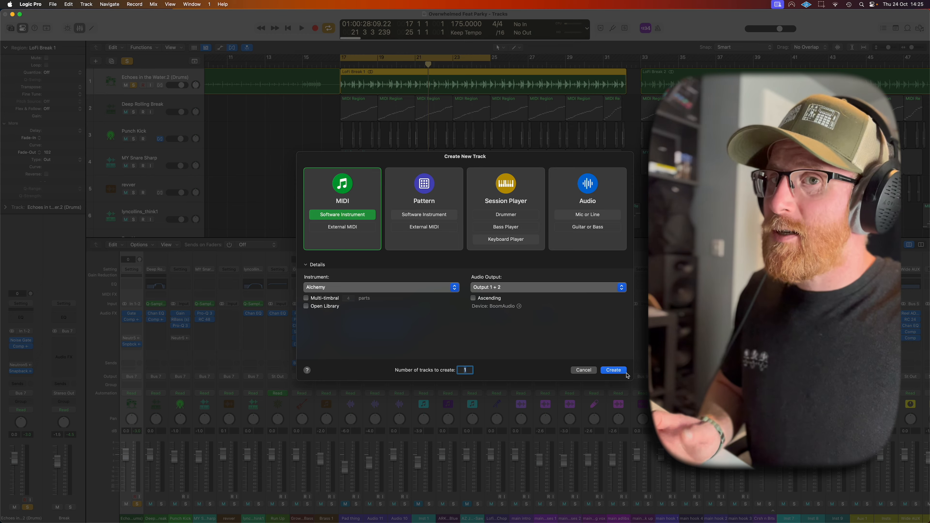
pyautogui.click(613, 370)
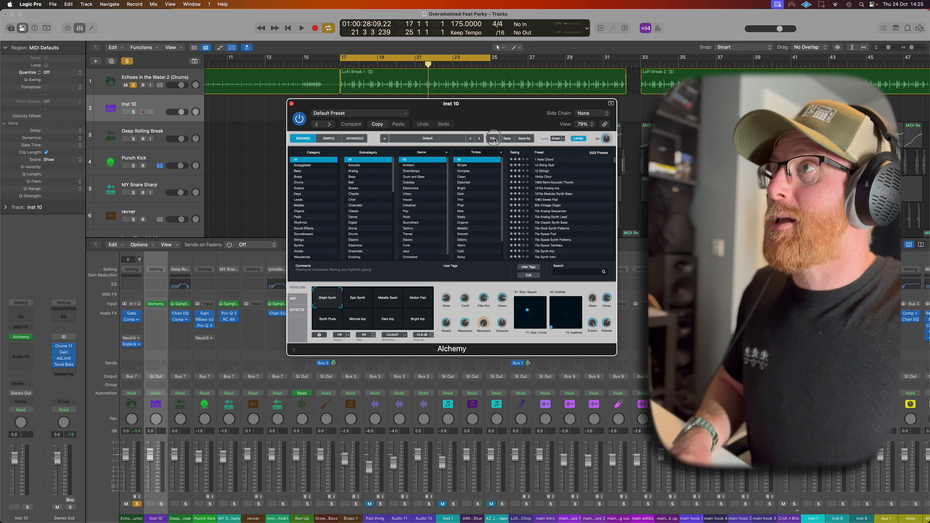
# Step: Reset Alchemy to its default sound and make source A generate only white noise, with the oscillator off
pyautogui.click(501, 162)
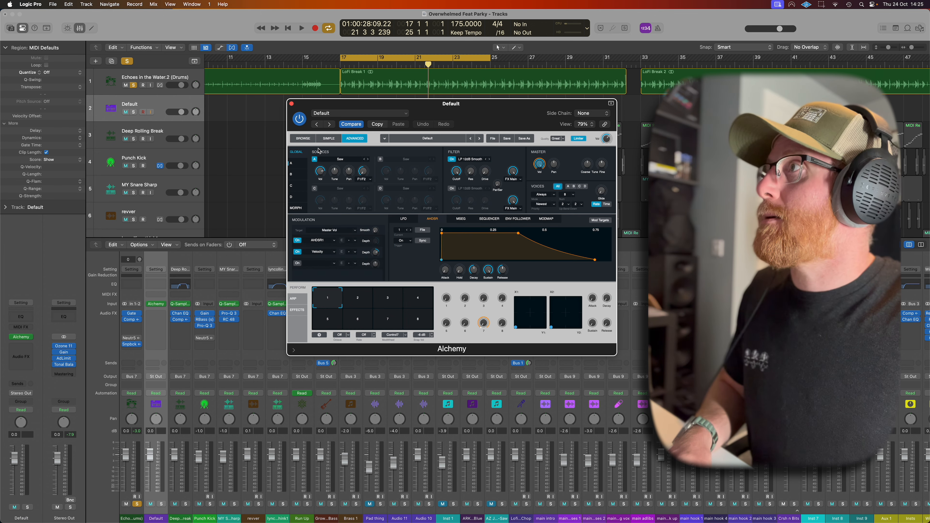
pyautogui.click(295, 163)
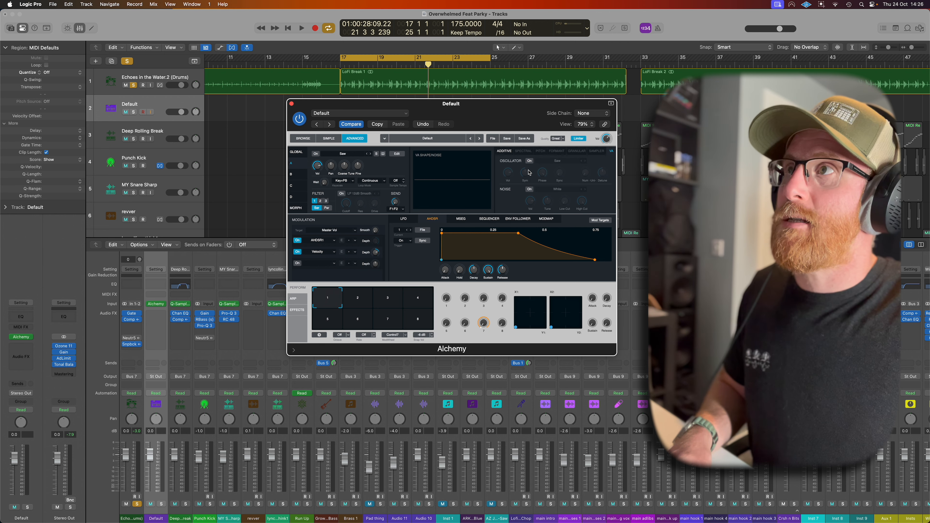
pyautogui.click(529, 190)
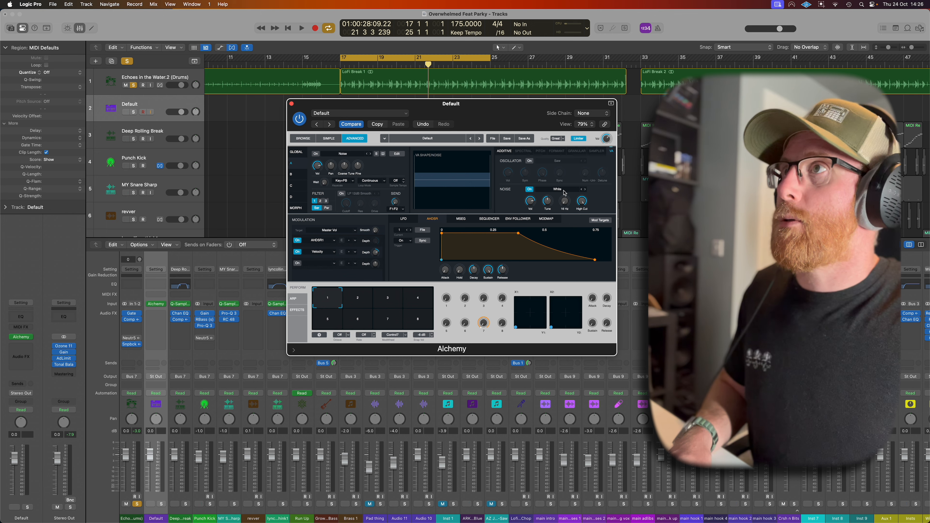
pyautogui.click(291, 104)
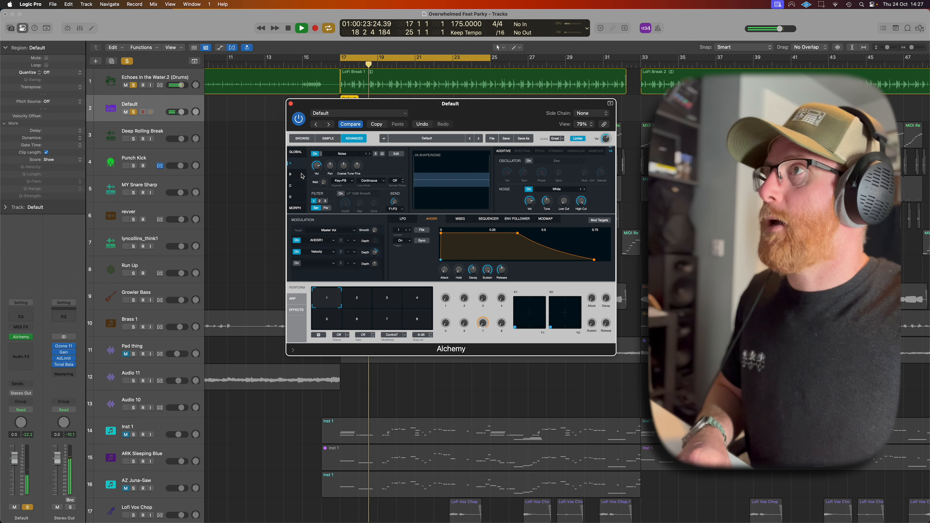
# Step: Repeat the one-bar noise region on the Default track to fill bars 17 to 21, and play it with the break
pyautogui.click(291, 104)
pyautogui.moveTo(347, 108); pyautogui.dragTo(391, 116)
pyautogui.press('space')
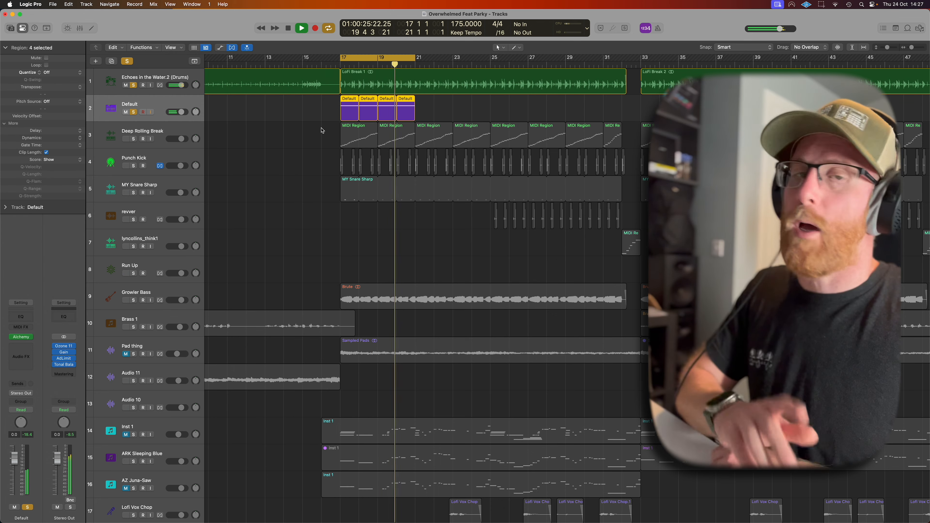
# Step: Set the low cut of Alchemy's white noise to about 2500 Hz while the loop plays, and close the instrument
pyautogui.press('space')
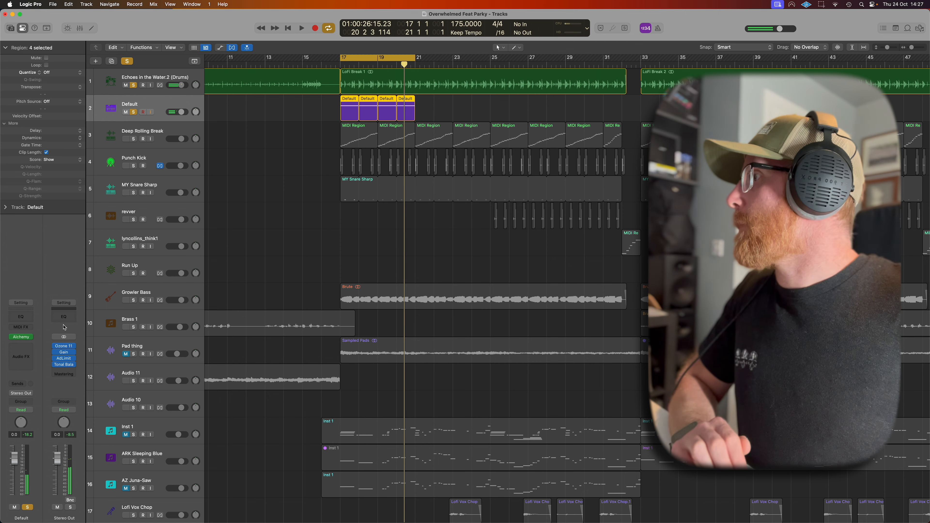
pyautogui.click(22, 337)
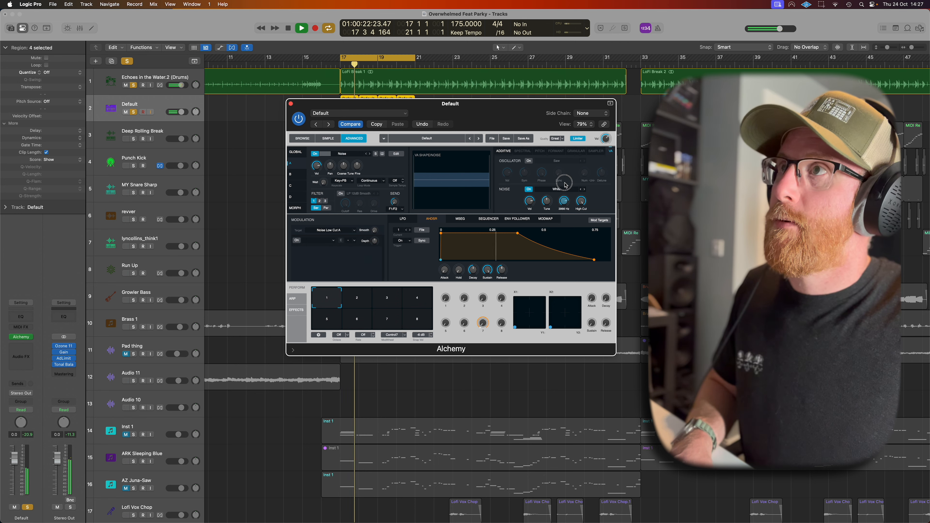
pyautogui.moveTo(565, 175); pyautogui.dragTo(565, 187)
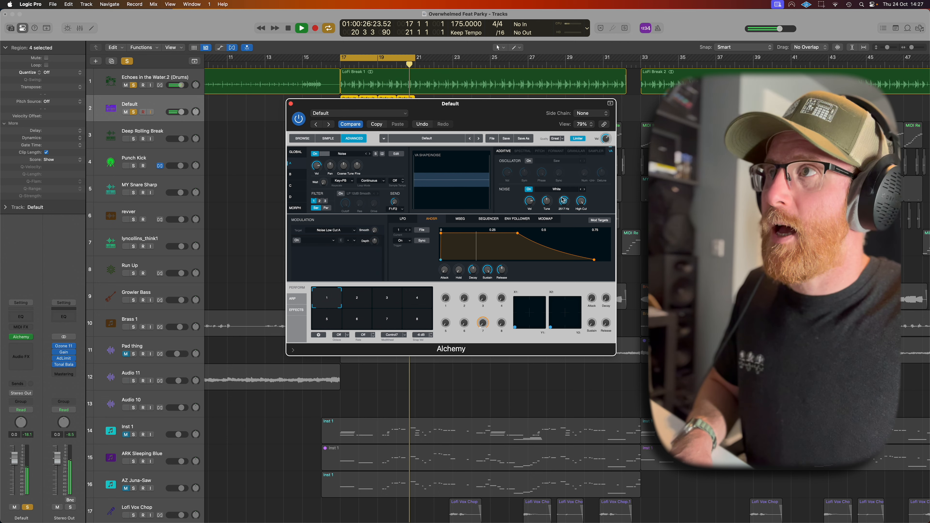
pyautogui.moveTo(566, 202); pyautogui.dragTo(564, 205)
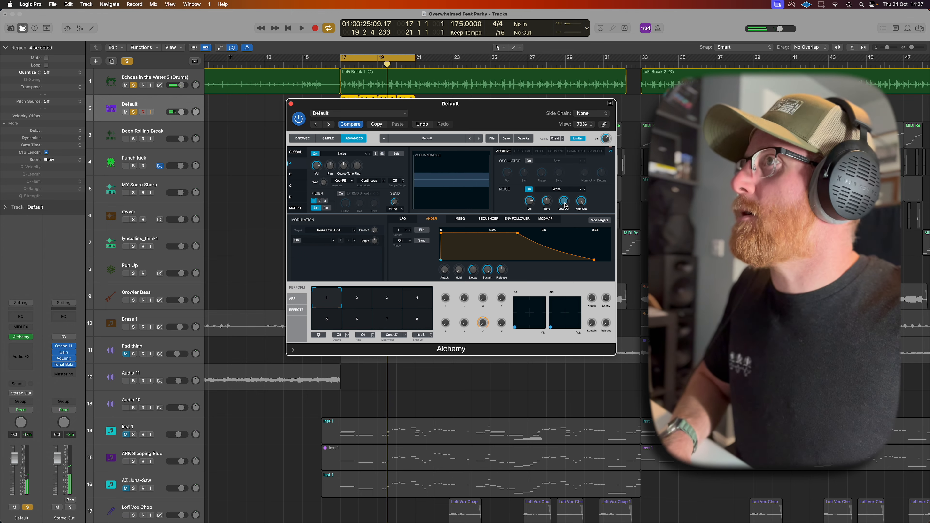
pyautogui.click(290, 104)
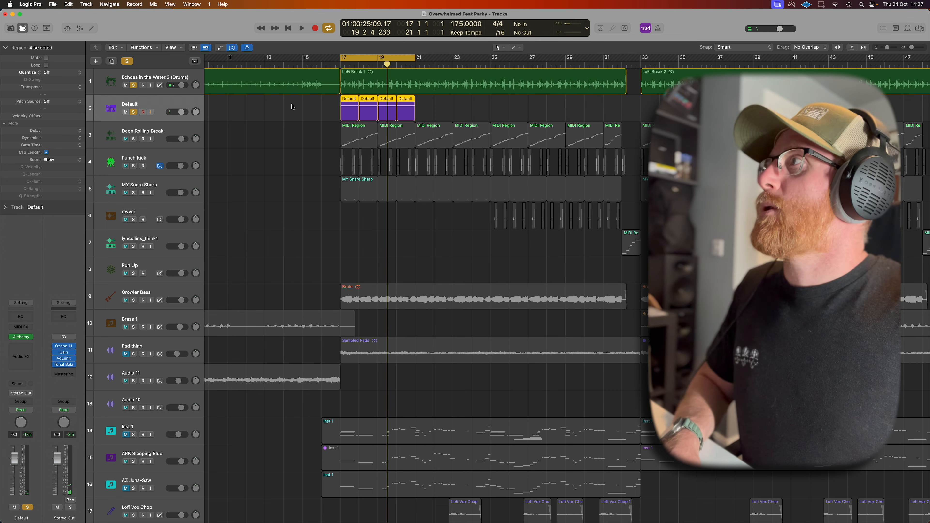
# Step: Insert a stereo Noise Gate on the Default track, side-chained to the Echoes in the Water.2 (Drums) track
pyautogui.click(30, 352)
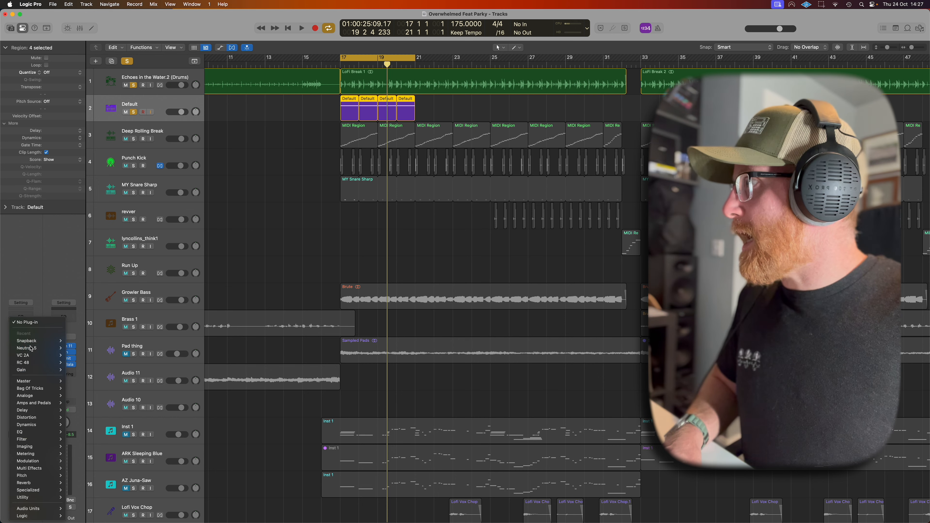
pyautogui.moveTo(37, 424)
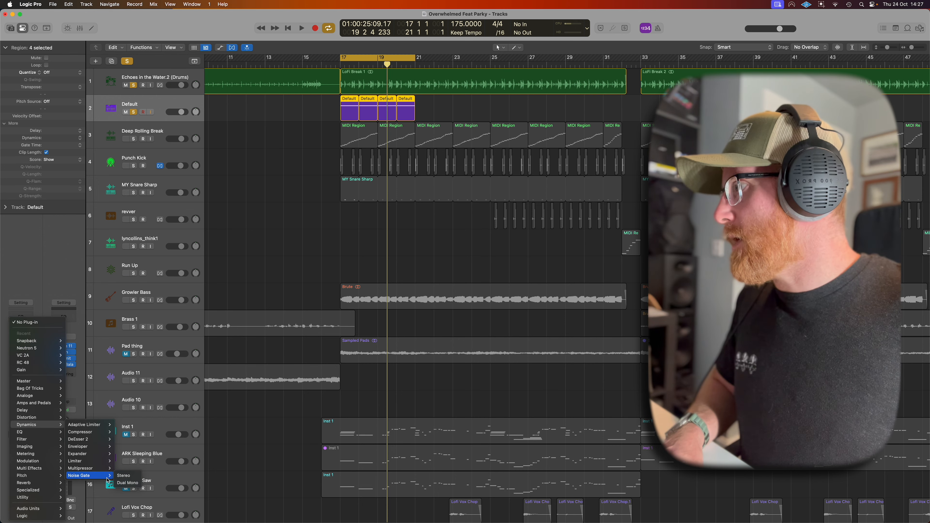
pyautogui.click(125, 475)
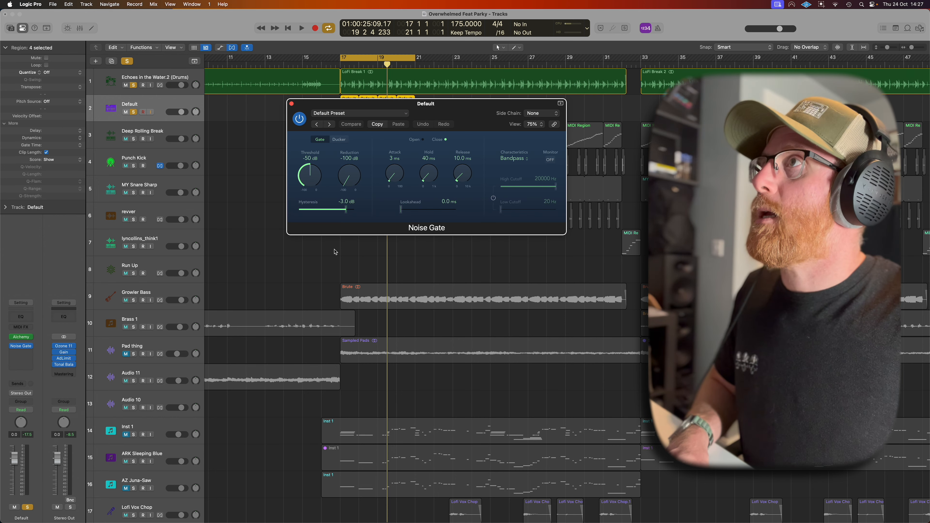
pyautogui.moveTo(485, 111); pyautogui.dragTo(488, 129)
pyautogui.click(547, 131)
pyautogui.moveTo(545, 147)
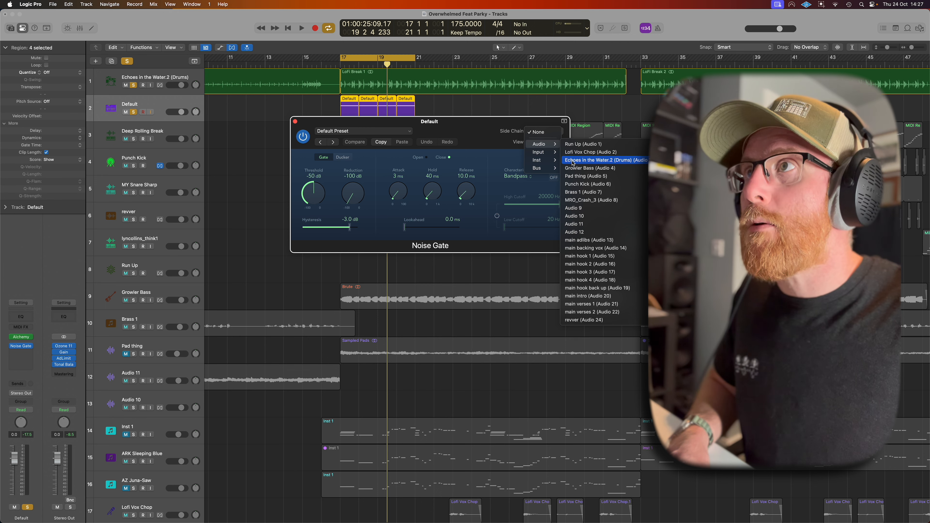
pyautogui.click(572, 161)
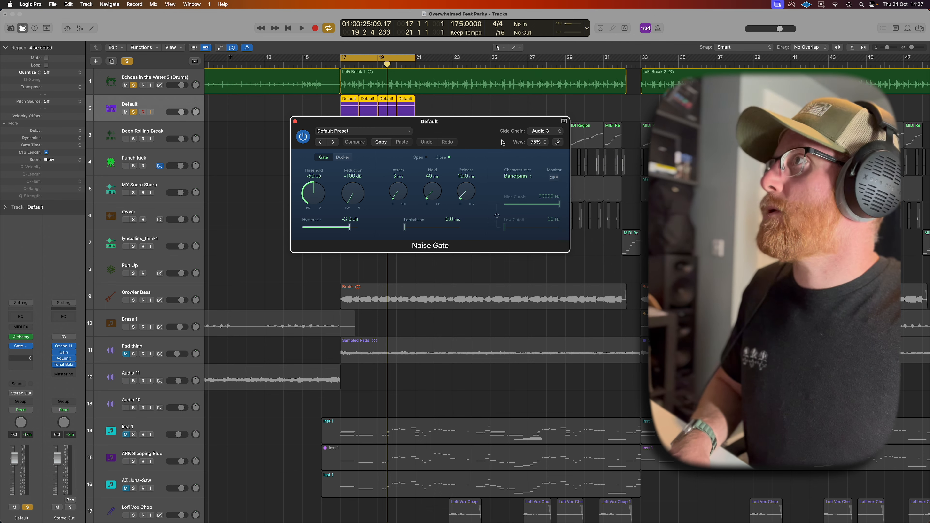
pyautogui.moveTo(477, 127); pyautogui.dragTo(488, 139)
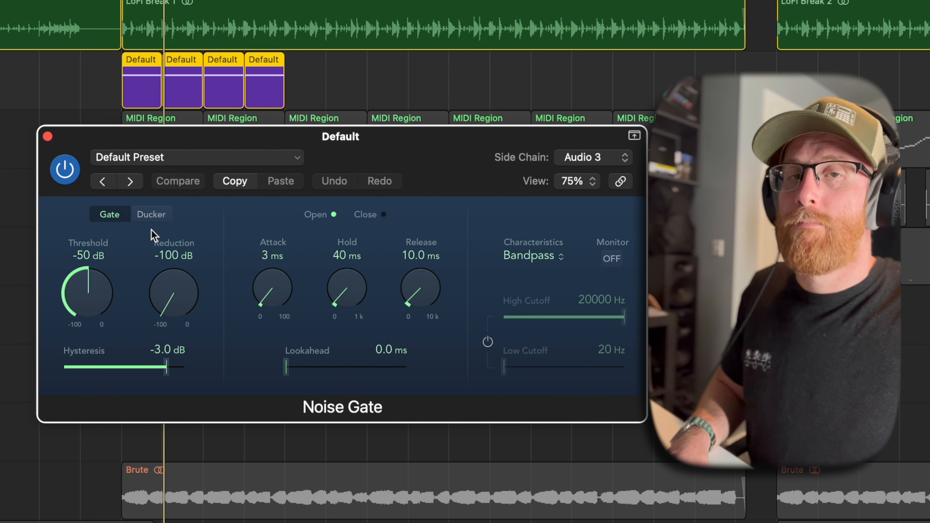
# Step: Set the Noise Gate's threshold to 0 dB, attack to 10 ms, hold to 20 ms and release to about 80 ms
pyautogui.moveTo(91, 307); pyautogui.dragTo(102, 187)
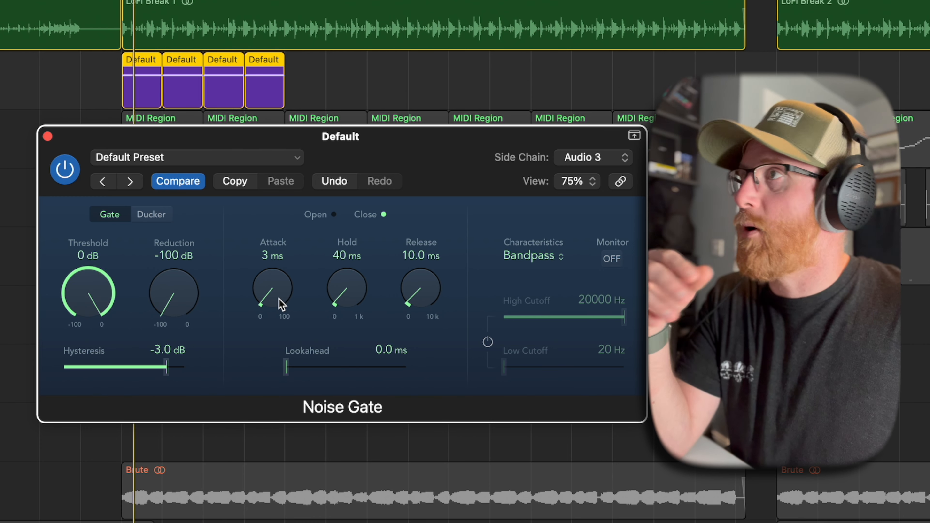
pyautogui.moveTo(272, 294); pyautogui.dragTo(278, 277)
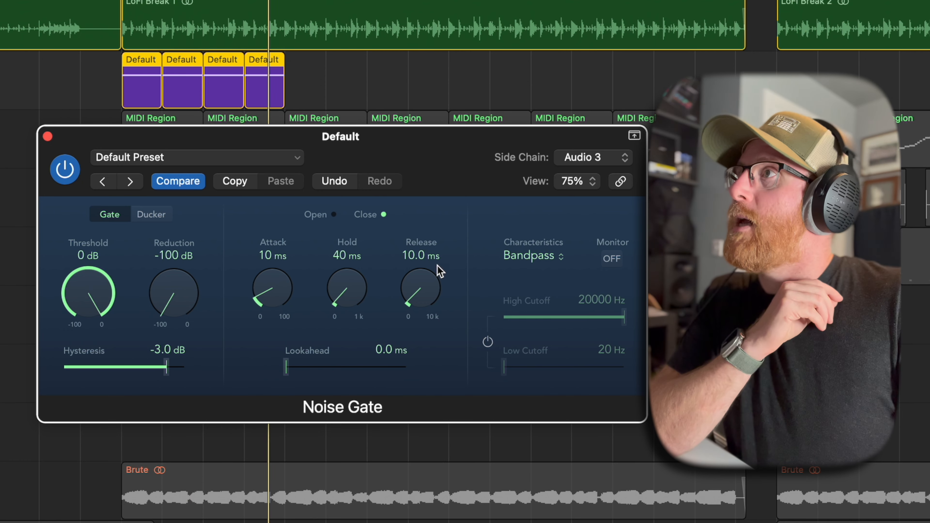
pyautogui.doubleClick(342, 256)
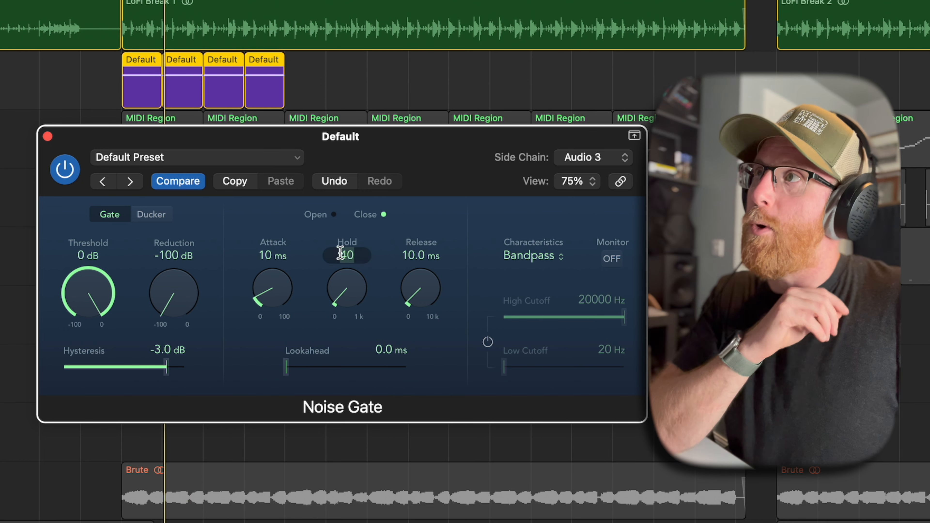
pyautogui.write('20')
pyautogui.press('Return')
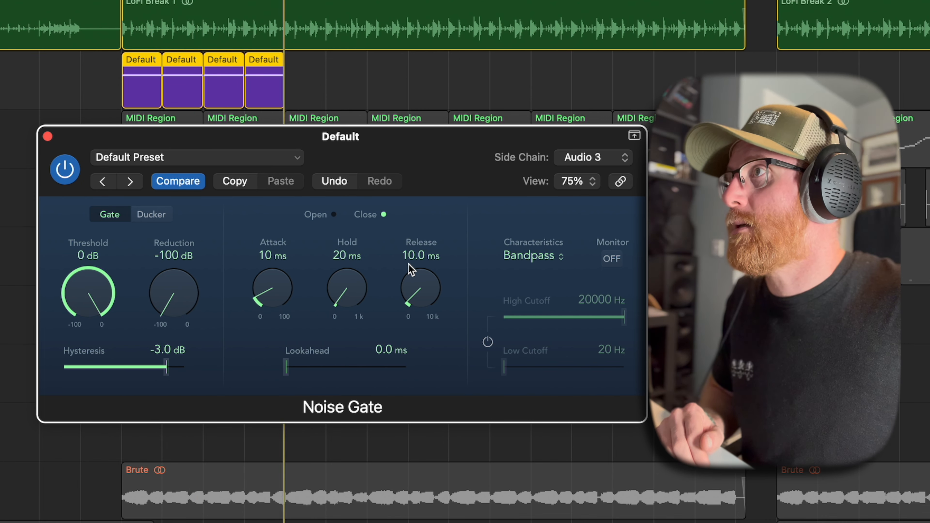
pyautogui.doubleClick(410, 255)
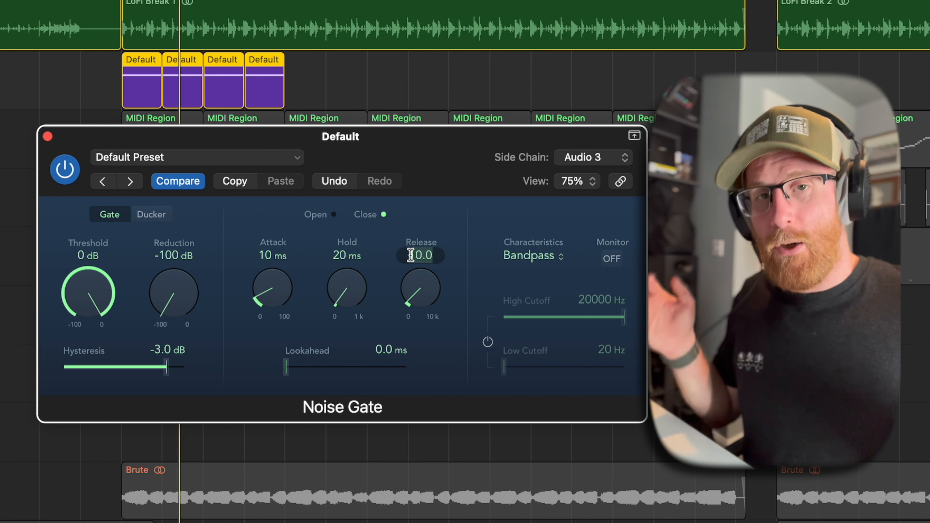
pyautogui.write('80')
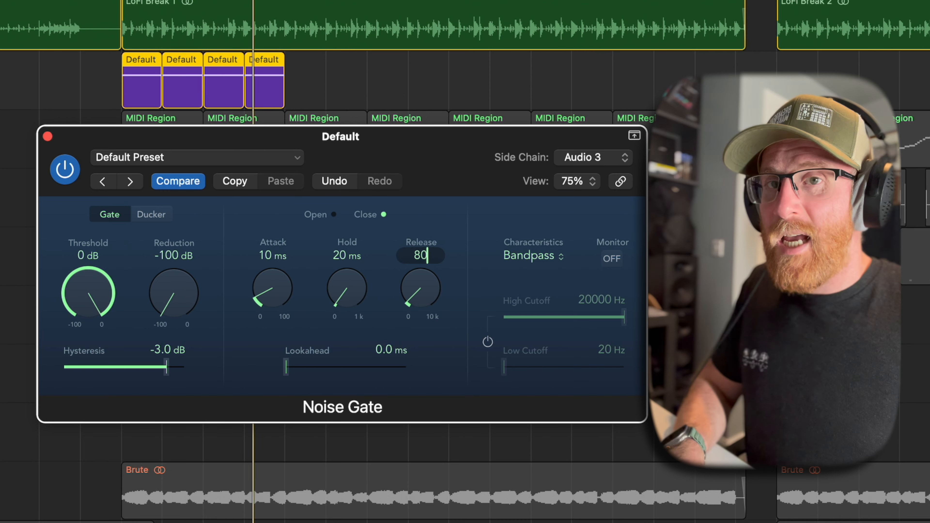
pyautogui.press('Return')
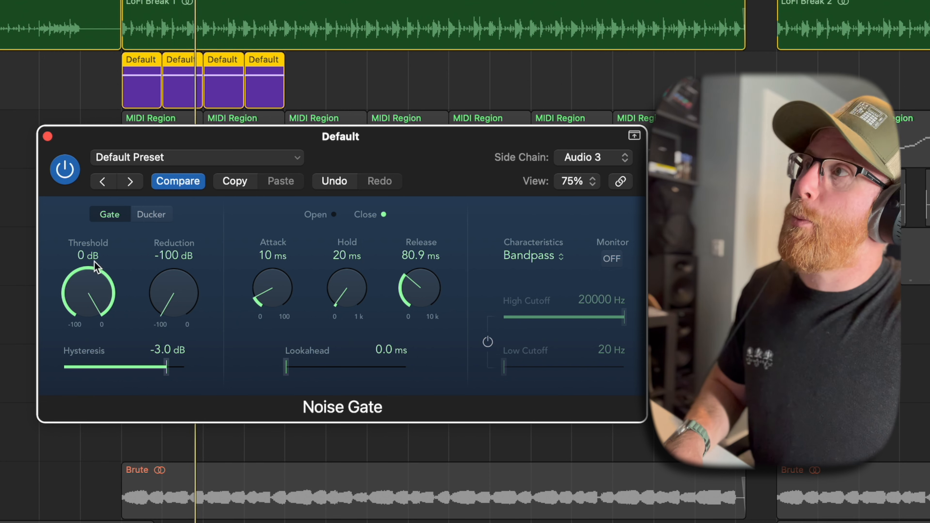
# Step: Lower the gate's threshold to -15 dB, release to 29.1 ms and hold to 10 ms
pyautogui.moveTo(88, 290); pyautogui.dragTo(83, 323)
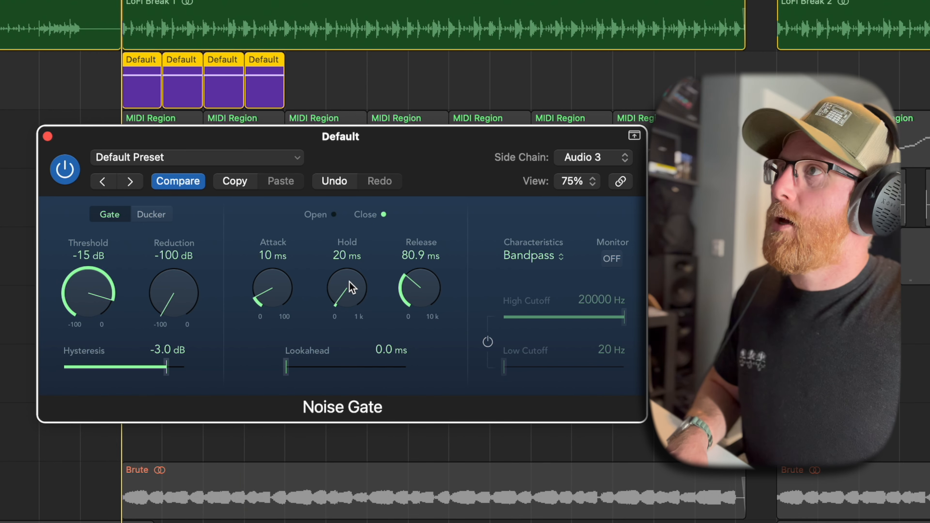
pyautogui.moveTo(422, 285); pyautogui.dragTo(415, 324)
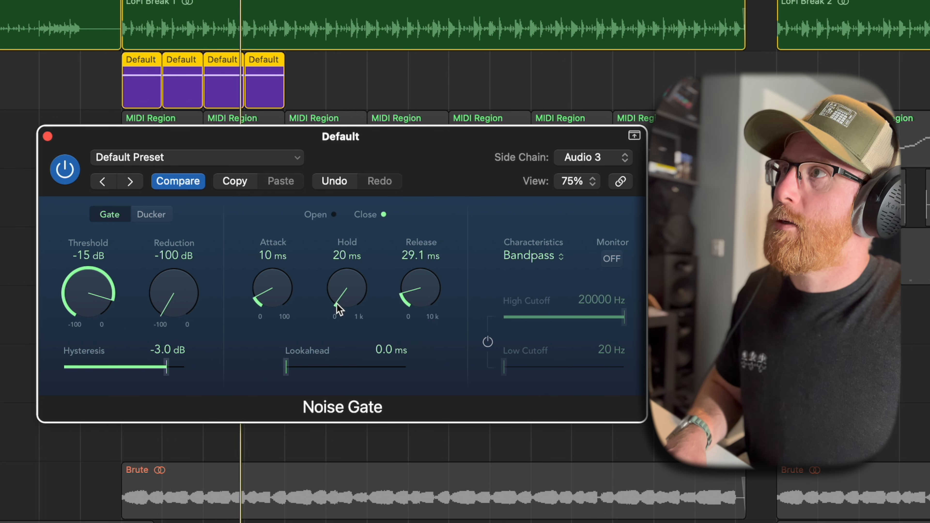
pyautogui.moveTo(352, 256); pyautogui.dragTo(350, 298)
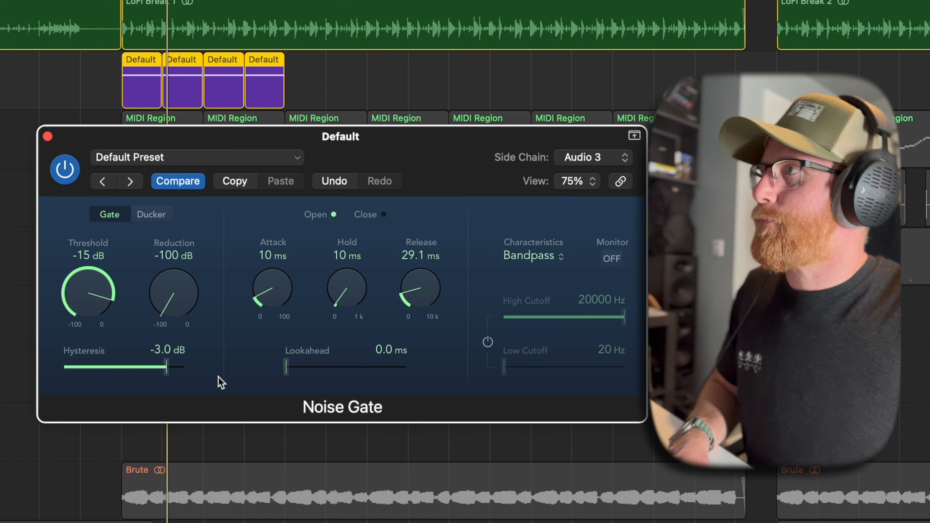
# Step: Try a gate hysteresis of -9 dB, and settle on 0 dB hysteresis with a threshold of -17 dB
pyautogui.moveTo(166, 371); pyautogui.dragTo(130, 371)
pyautogui.moveTo(103, 297); pyautogui.dragTo(101, 309)
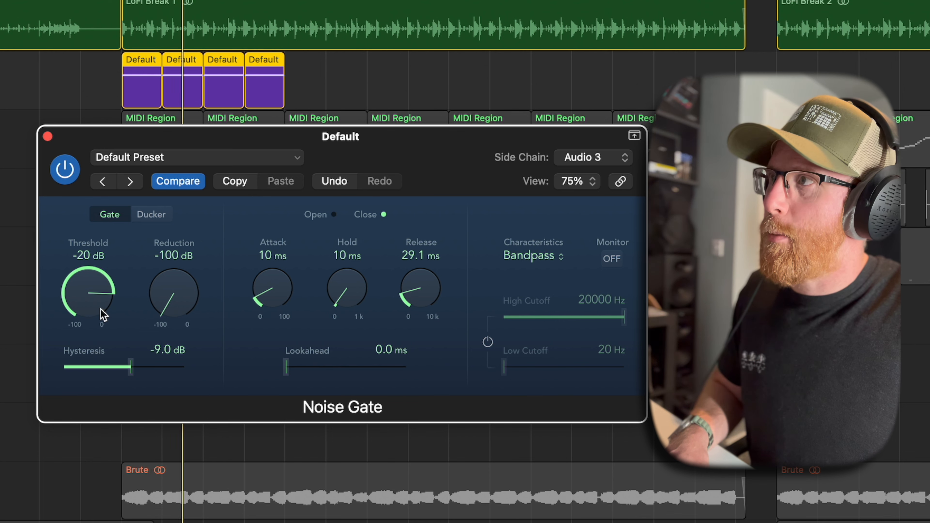
pyautogui.moveTo(125, 368); pyautogui.dragTo(185, 372)
pyautogui.moveTo(96, 317); pyautogui.dragTo(98, 309)
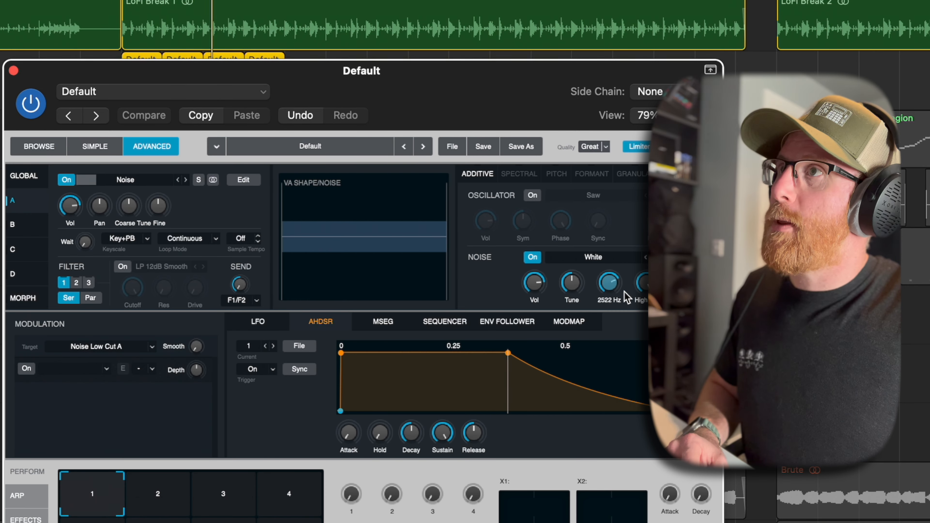
# Step: Raise Alchemy's noise low cut to about 5176 Hz, adjust its noise high cut, and close the instrument
pyautogui.moveTo(611, 292); pyautogui.dragTo(613, 279)
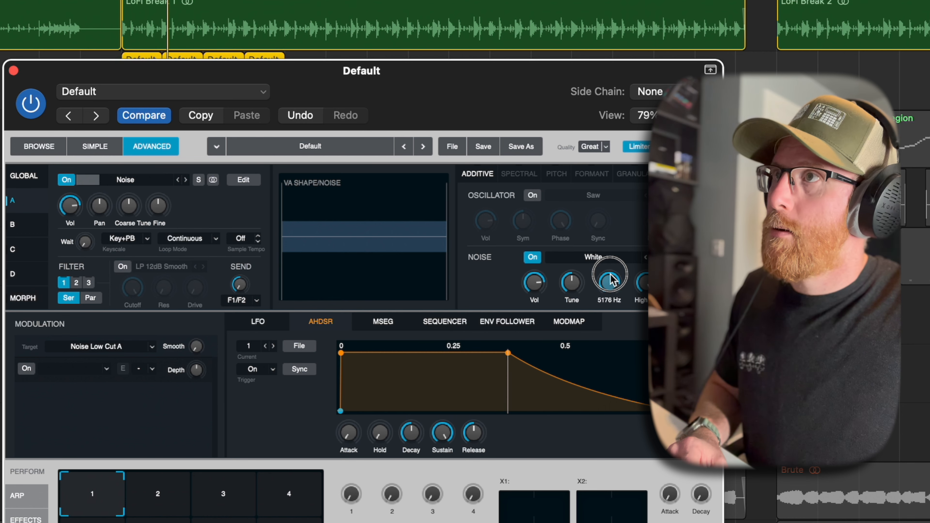
pyautogui.moveTo(642, 283); pyautogui.dragTo(641, 290)
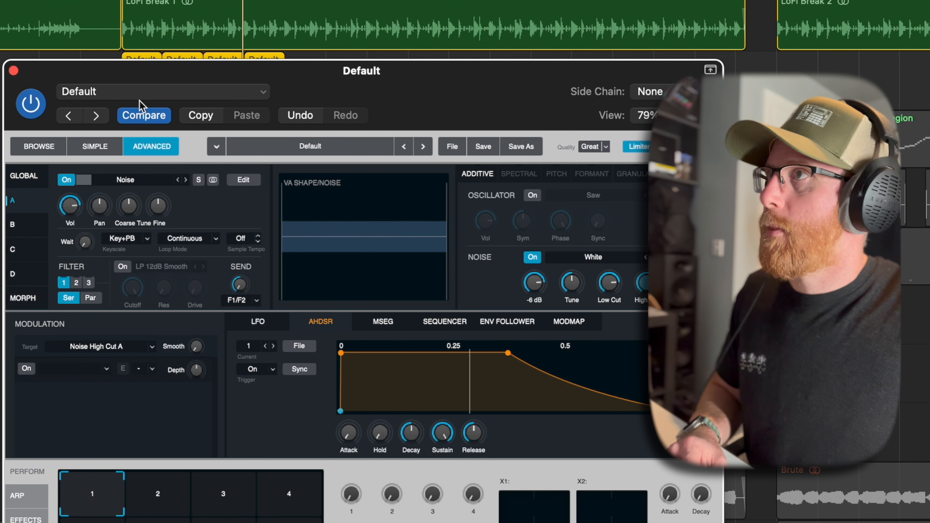
pyautogui.click(13, 69)
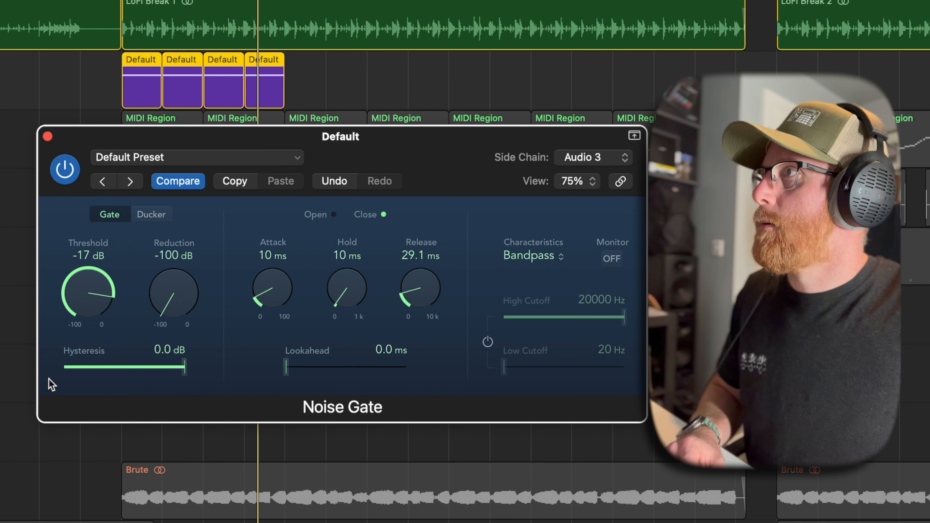
# Step: Set the gate's threshold to -23 dB and release to 20.0 ms, and close the Noise Gate
pyautogui.moveTo(100, 296); pyautogui.dragTo(97, 303)
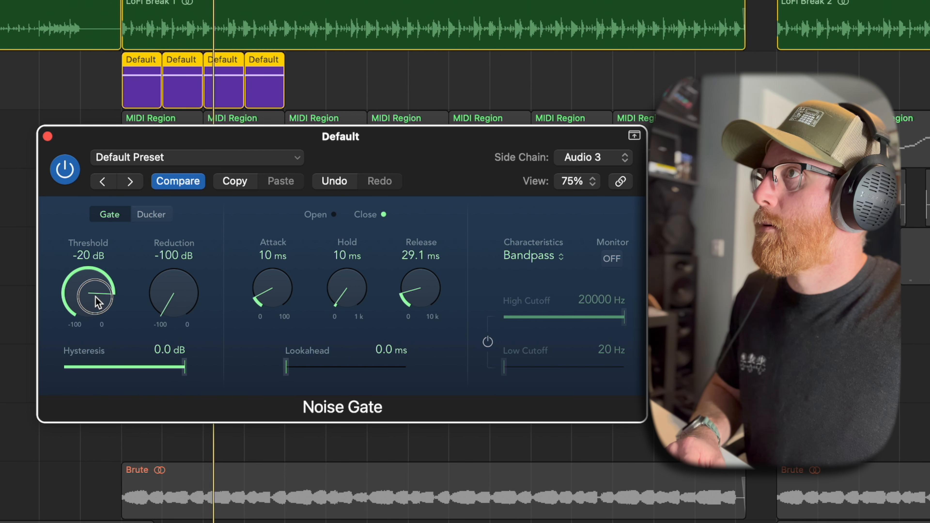
pyautogui.moveTo(95, 306); pyautogui.dragTo(92, 307)
pyautogui.moveTo(424, 286); pyautogui.dragTo(421, 297)
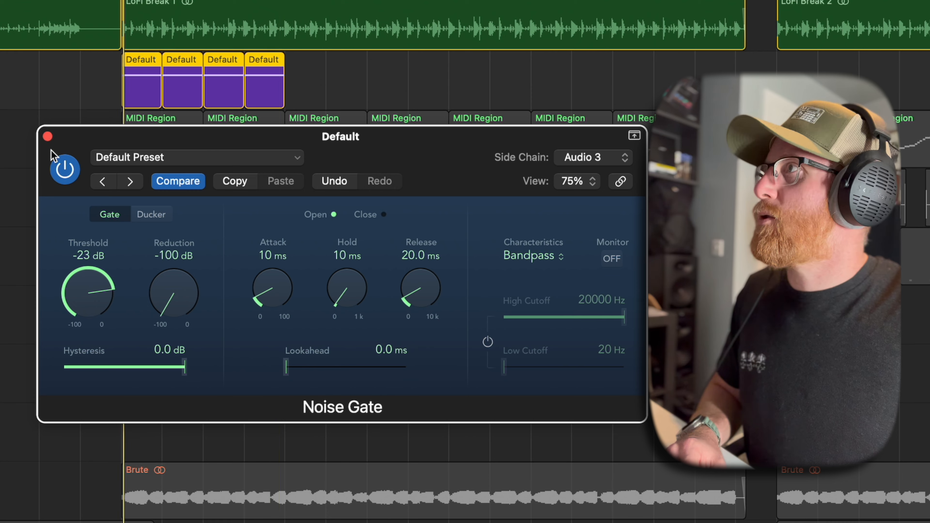
pyautogui.click(47, 137)
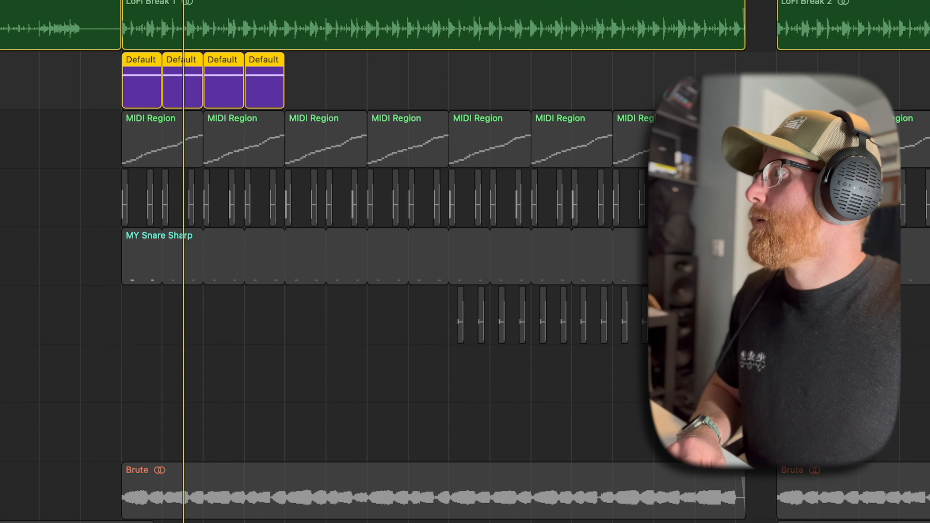
# Step: Move the four noise regions on the Default track to bar 24 beat 4, and turn off the cycle
pyautogui.moveTo(317, 70); pyautogui.dragTo(132, 78)
pyautogui.moveTo(132, 78); pyautogui.dragTo(447, 78)
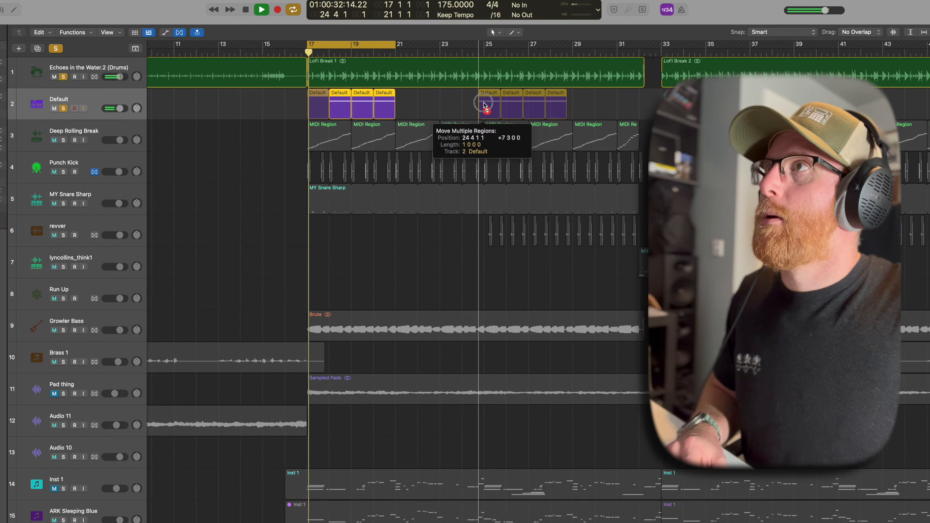
pyautogui.moveTo(484, 105); pyautogui.dragTo(484, 104)
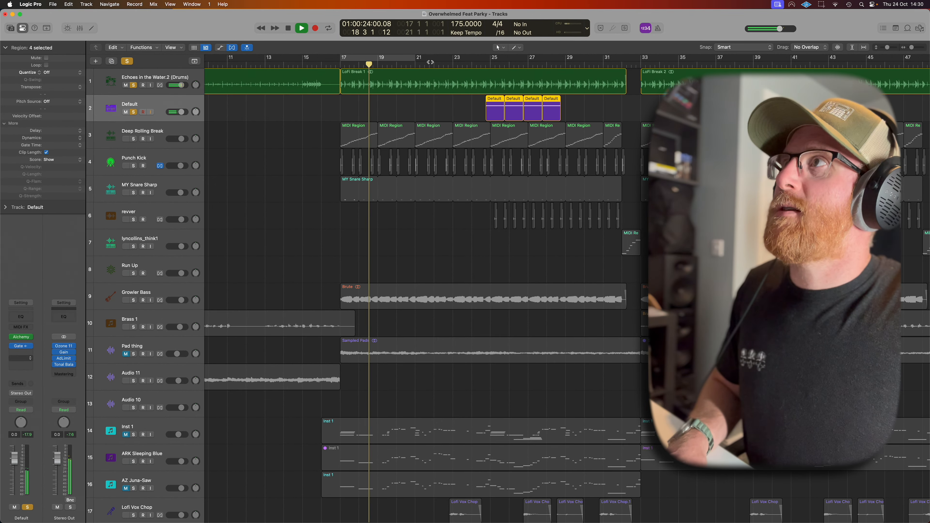
# Step: Clear all track solos, place the stopped playhead in bar 22, and open Snapback on the Echoes in the Water.2 drum track
pyautogui.press('space')
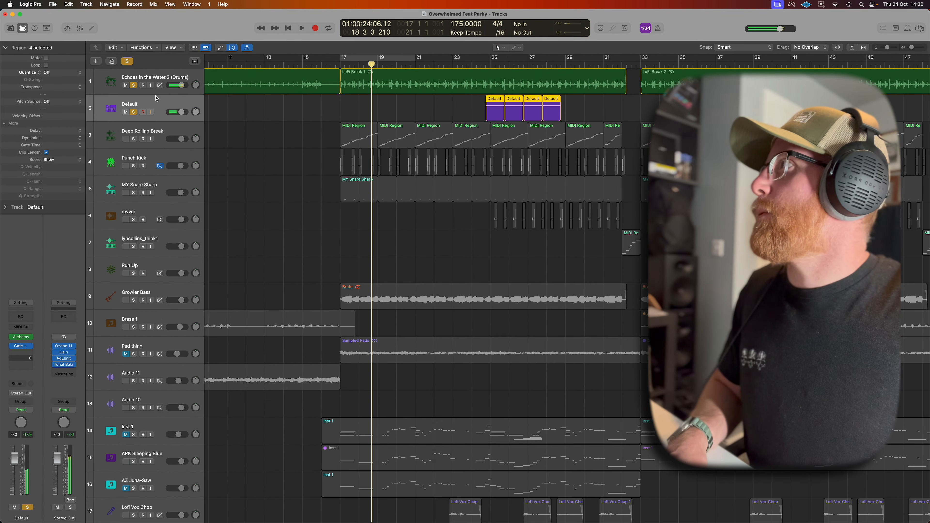
pyautogui.click(128, 62)
pyautogui.click(442, 63)
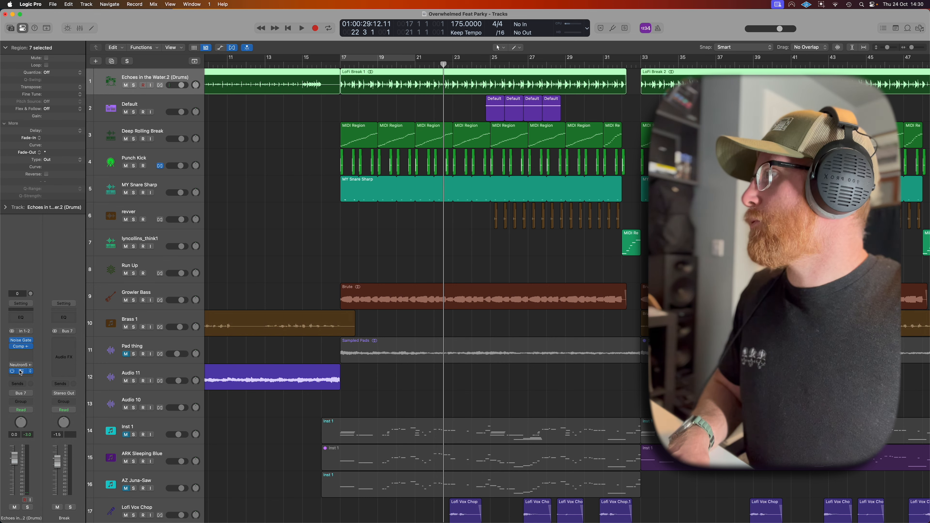
pyautogui.click(22, 371)
# Step: Align the noise regions to start at bar 25 and add three copies directly after them to reach bar 32
pyautogui.moveTo(484, 107); pyautogui.dragTo(379, 99)
pyautogui.moveTo(577, 108); pyautogui.dragTo(497, 111)
pyautogui.moveTo(497, 110); pyautogui.dragTo(500, 110)
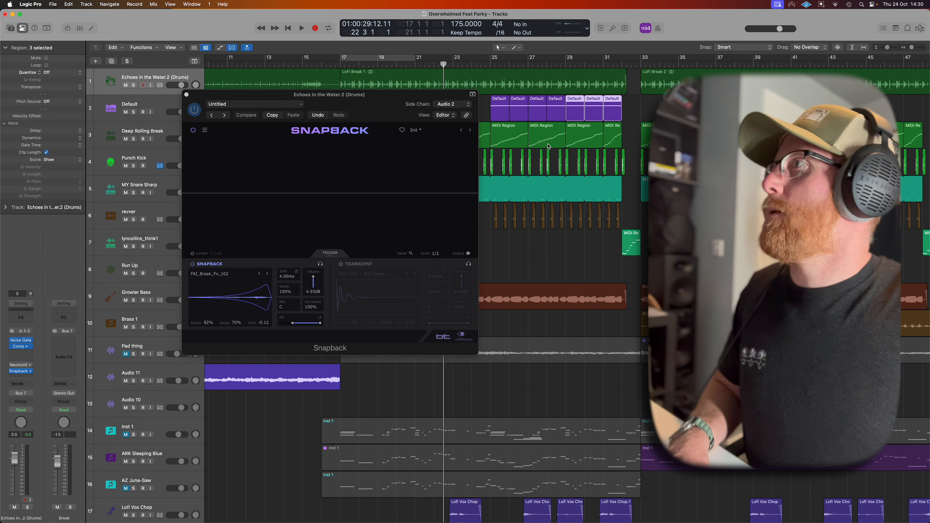
# Step: Bypass Snapback on the drum track and play the full arrangement from bar 22 with the gated noise
pyautogui.click(197, 114)
pyautogui.press('space')
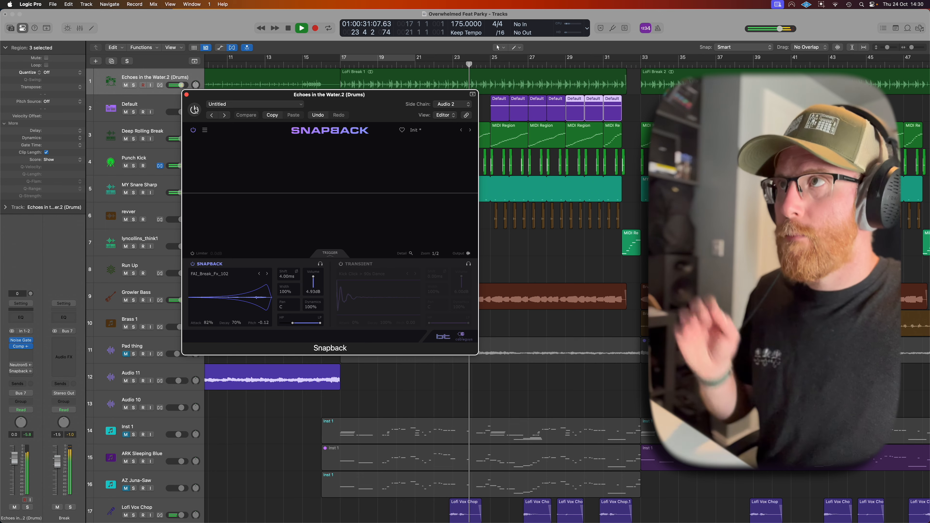
# Step: Re-enable Snapback on the Echoes in the Water.2 drum track and adjust the Default noise track's volume during playback
pyautogui.click(195, 109)
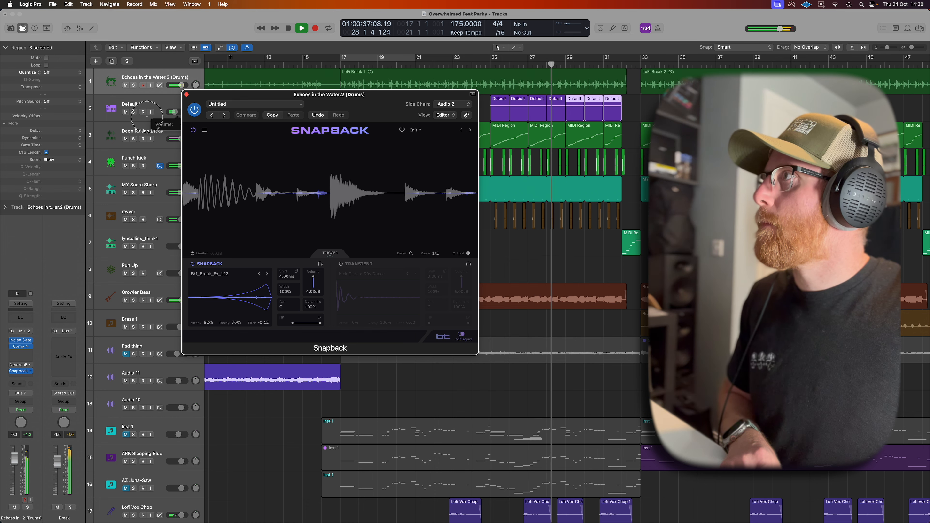
pyautogui.click(174, 113)
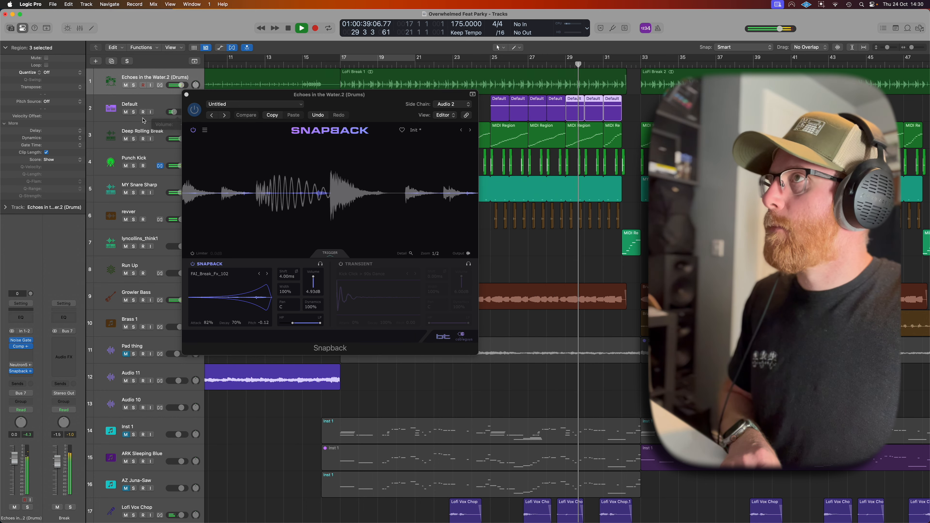
# Step: Replay the arrangement from around bar 18 and compare the drums with Snapback bypassed and re-enabled
pyautogui.click(379, 64)
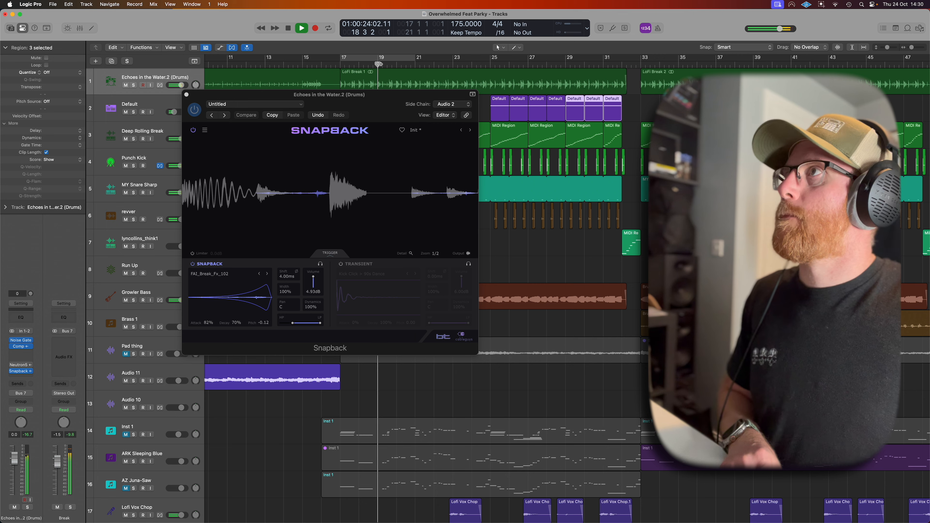
pyautogui.click(194, 111)
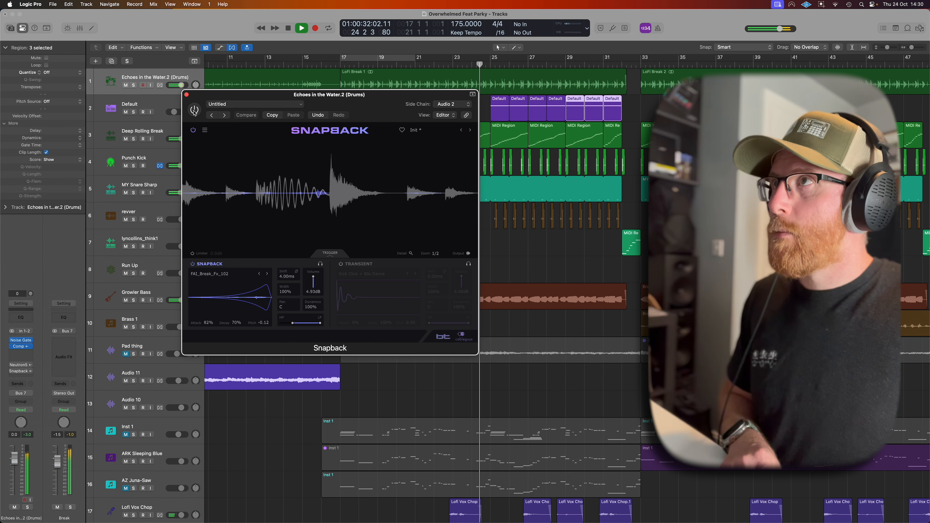
pyautogui.click(194, 110)
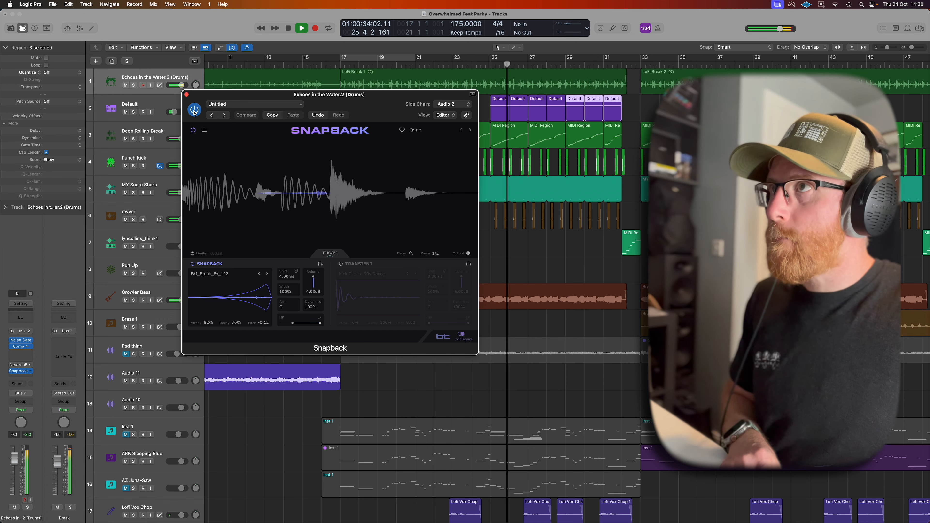
# Step: Show the mixer below the arrangement and replay the section from around bar 30
pyautogui.click(80, 28)
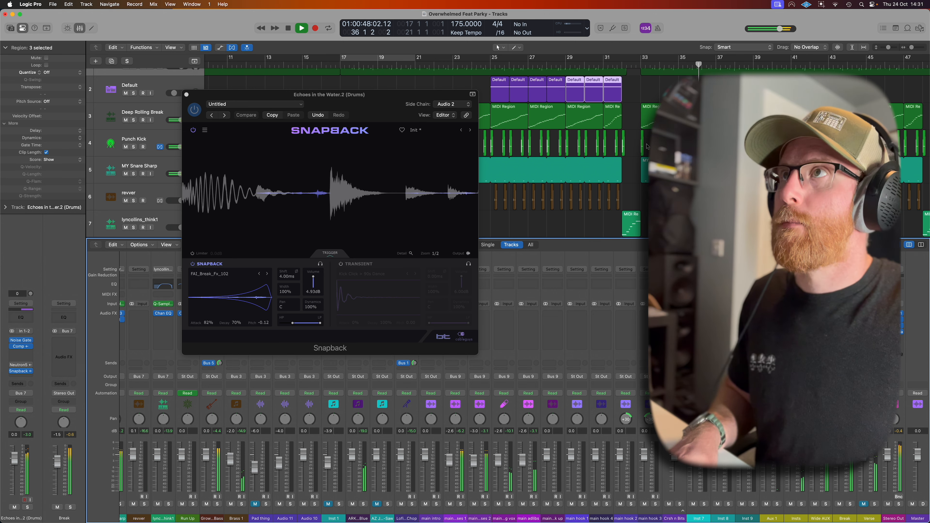
pyautogui.click(602, 63)
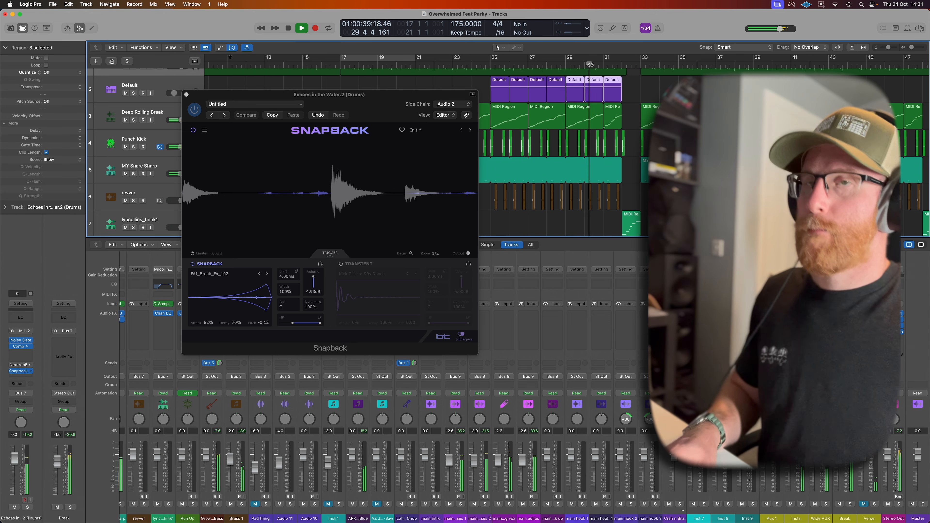